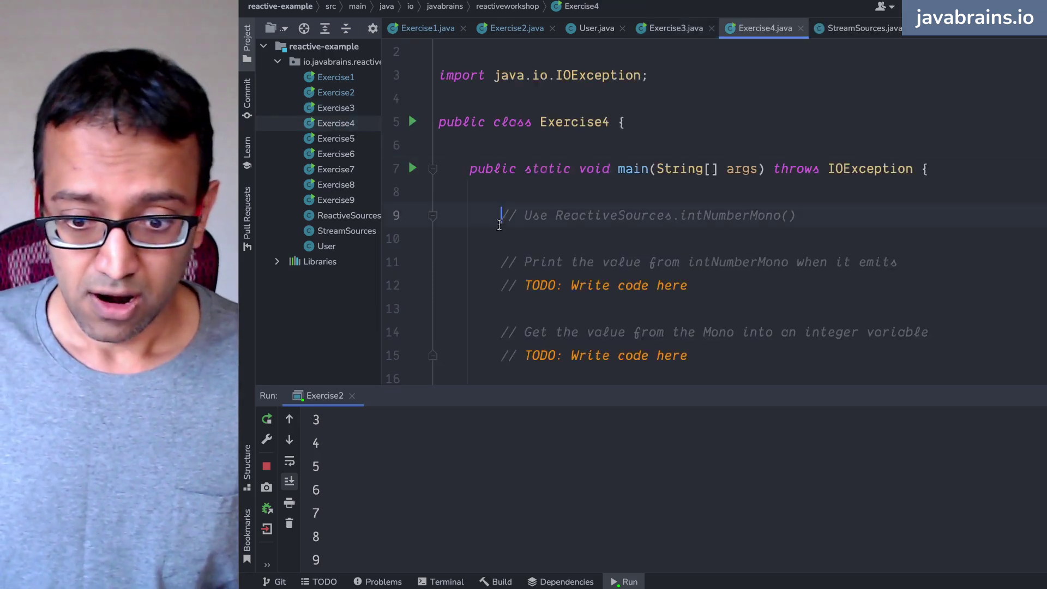
scroll(499, 213, "down", 1)
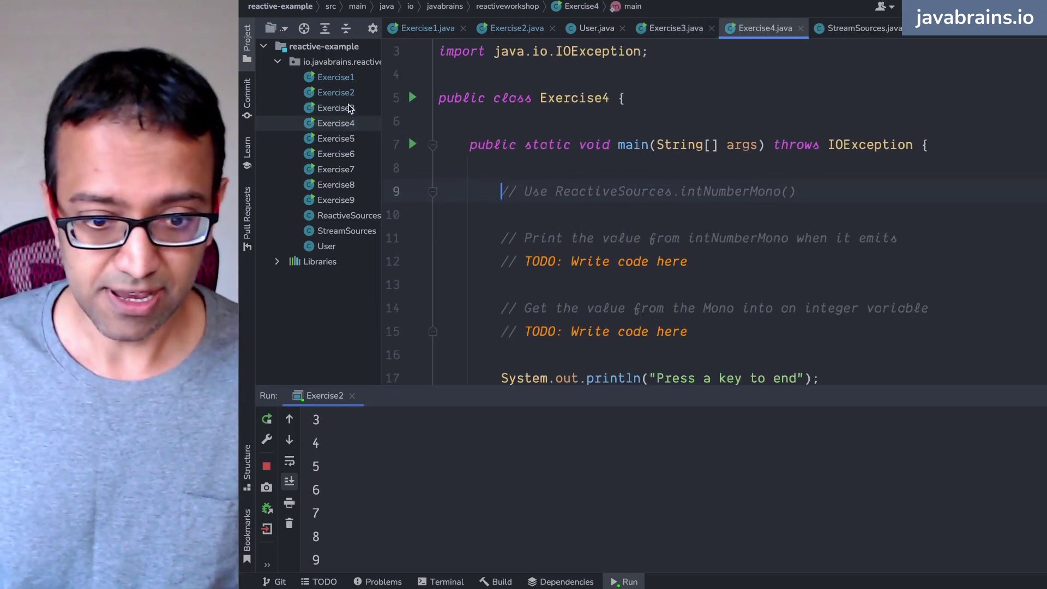
Open Exercise3.java from the Project tree and place the caret on its TODO comment line
double_click(335, 107)
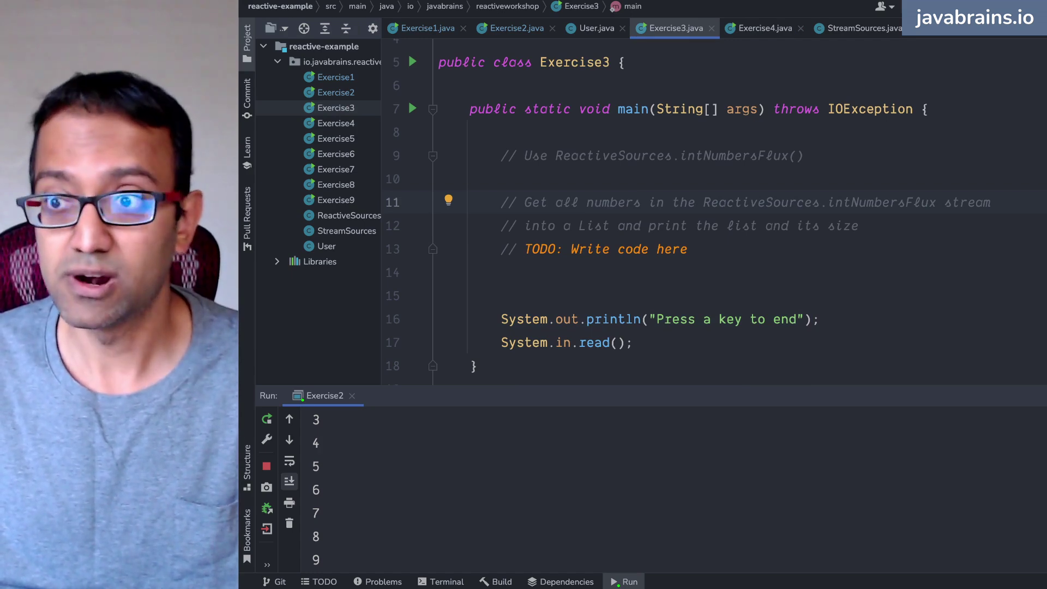
left_click(569, 222)
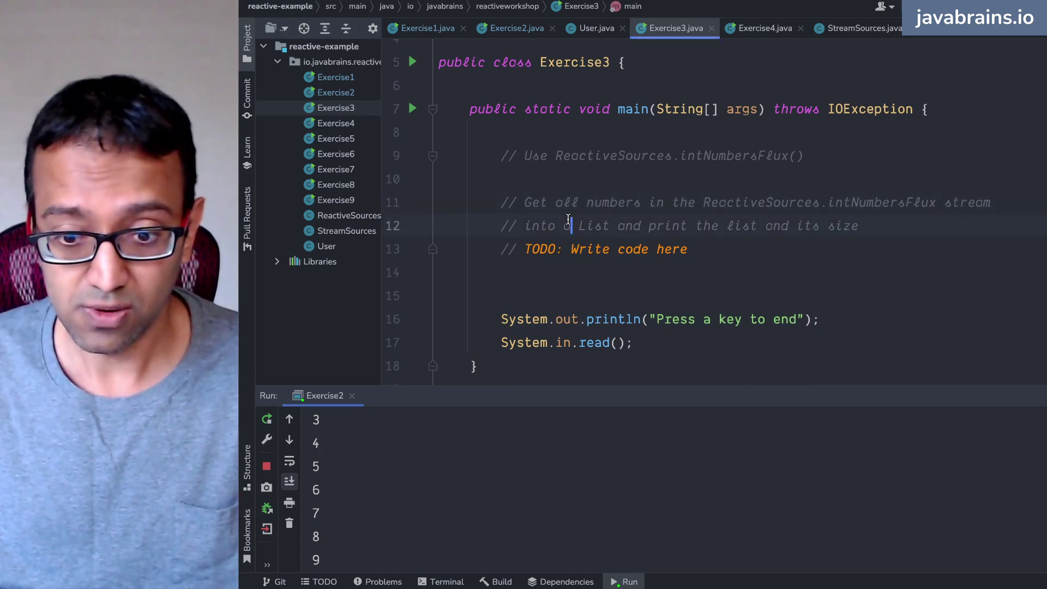
left_click(540, 249)
Delete the "// TODO: Write code here" comment, leaving line 13 empty
key("End")
key("shift+Home")
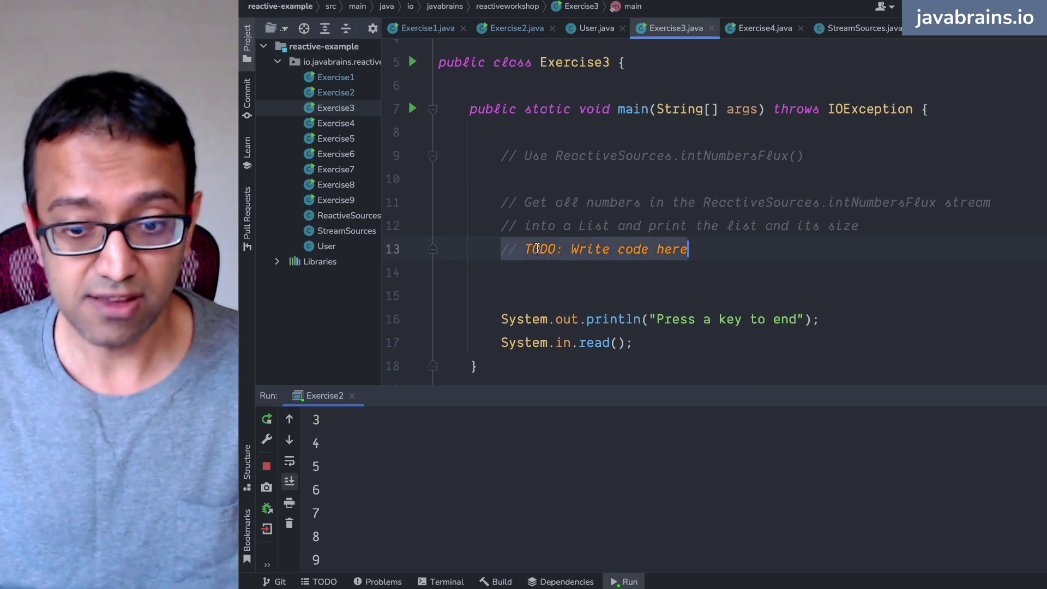
key("BackSpace")
key("BackSpace")
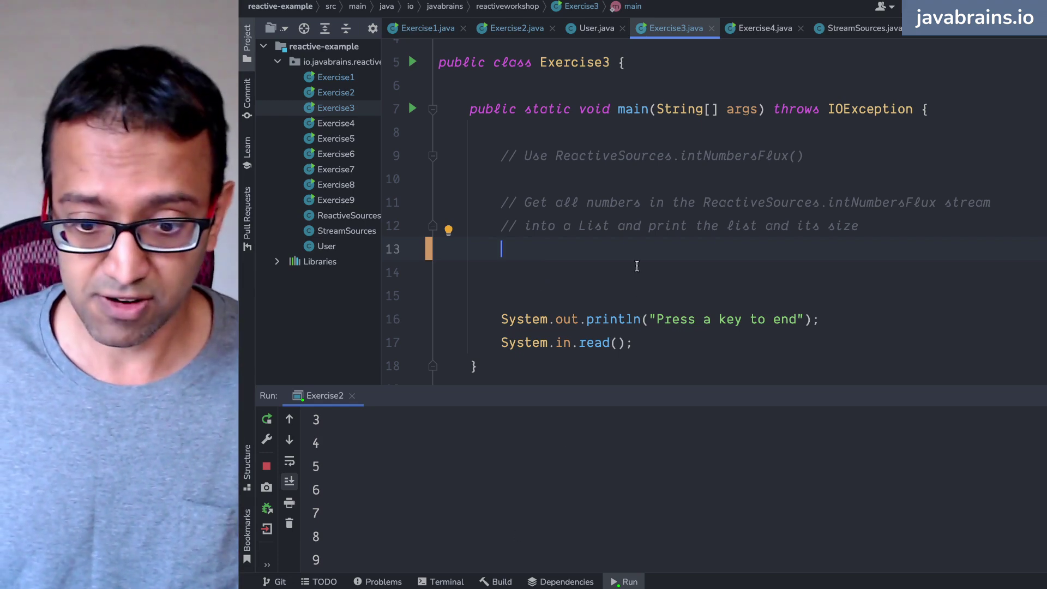
Copy ReactiveSources.intNumbersFlux() from the hint comment onto line 13 and append .toStream()
left_click(554, 156)
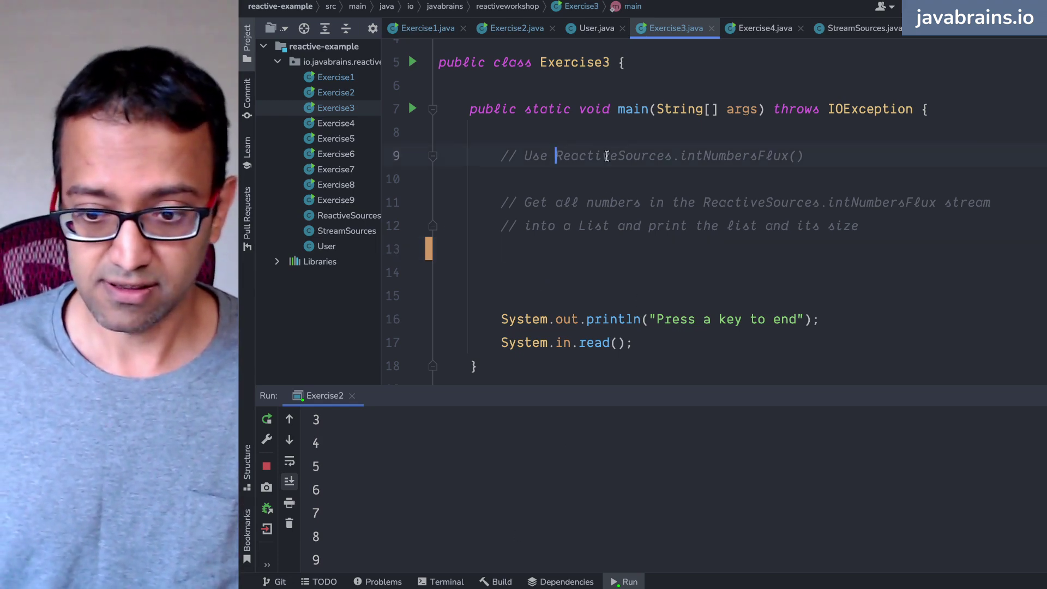
key("shift+End")
key("ctrl+c")
key("Down")
key("Down")
key("Down")
key("Down")
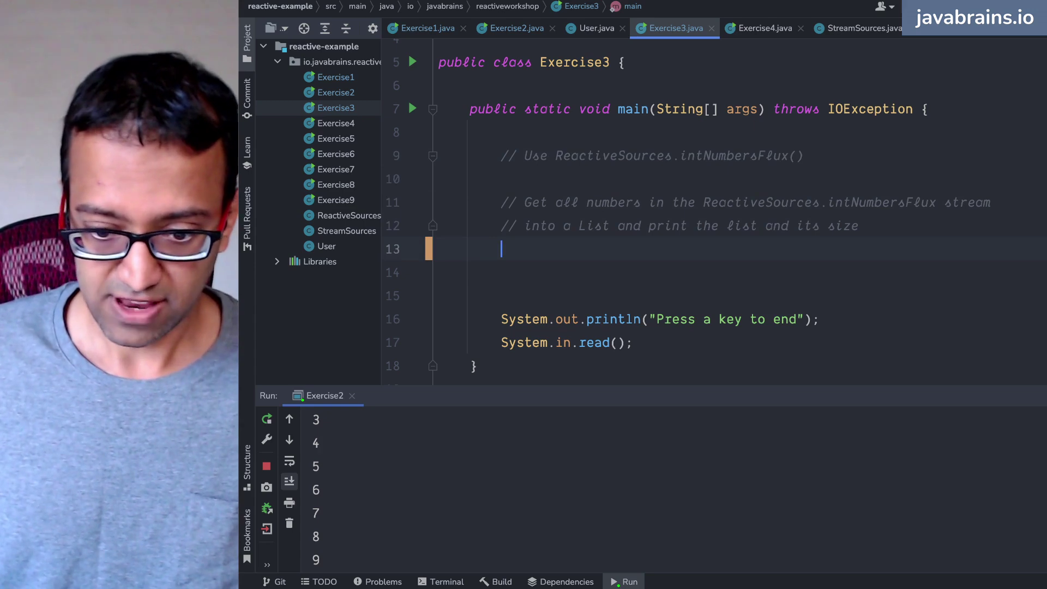
key("ctrl+v")
type(".")
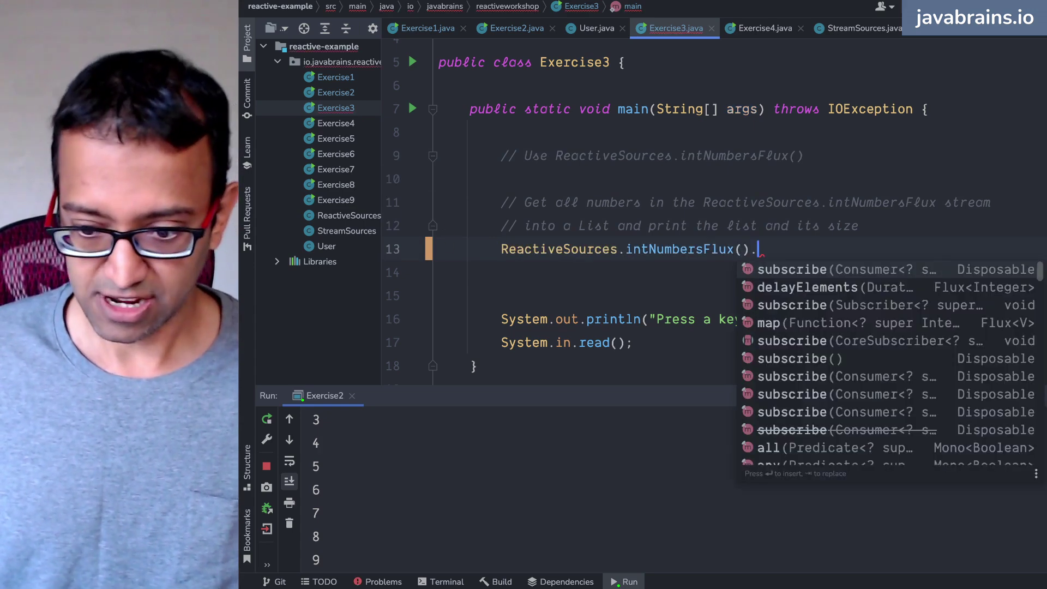
scroll(823, 300, "down", 2)
scroll(822, 300, "down", 2)
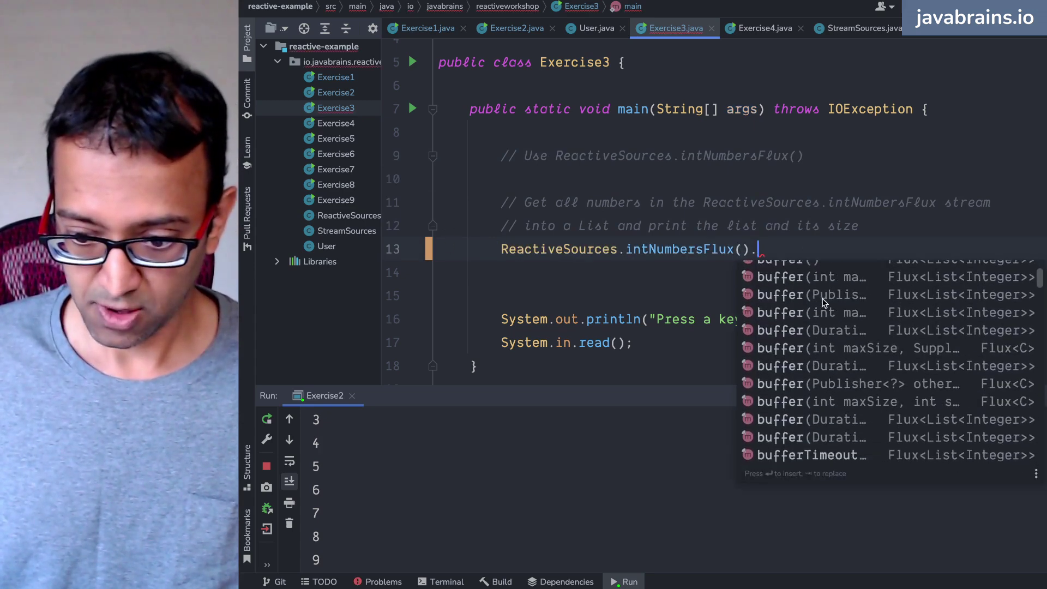
scroll(822, 300, "down", 2)
scroll(822, 300, "down", 2)
scroll(823, 302, "down", 2)
scroll(822, 302, "down", 2)
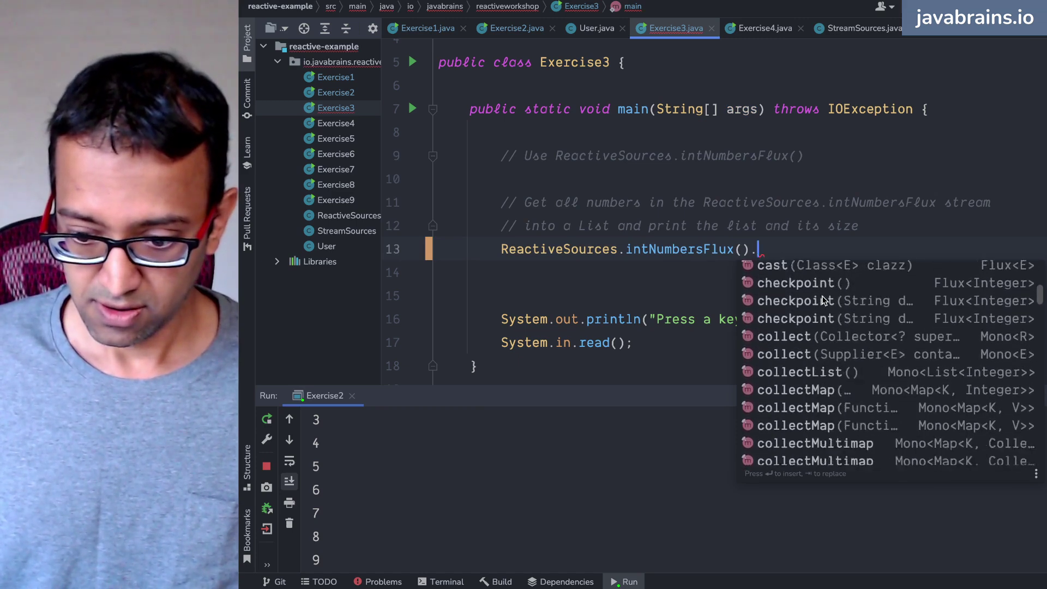
scroll(823, 302, "down", 2)
scroll(822, 300, "down", 2)
scroll(822, 301, "down", 2)
scroll(823, 301, "down", 2)
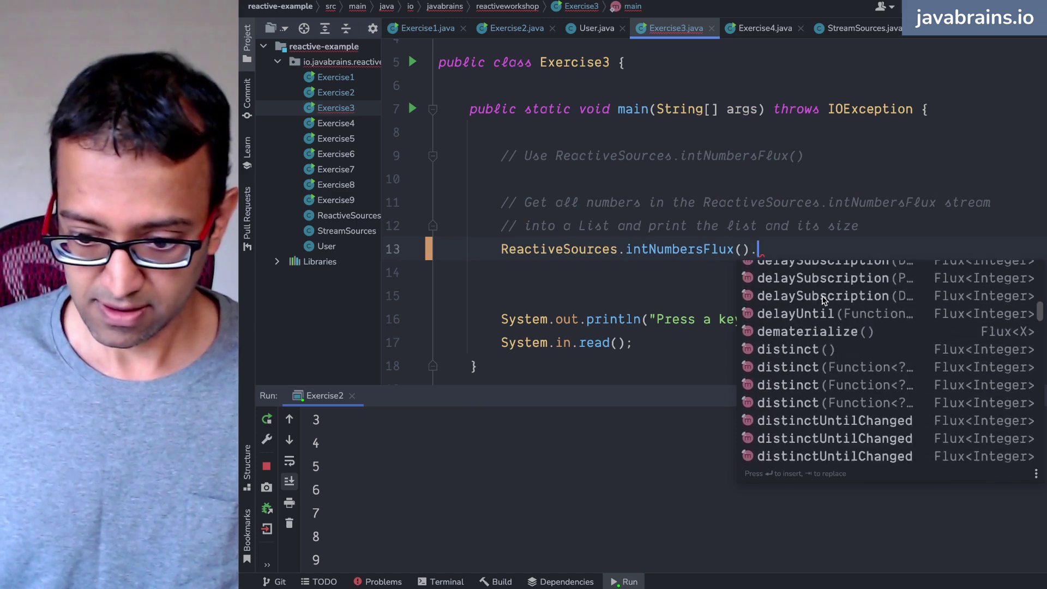
type("str")
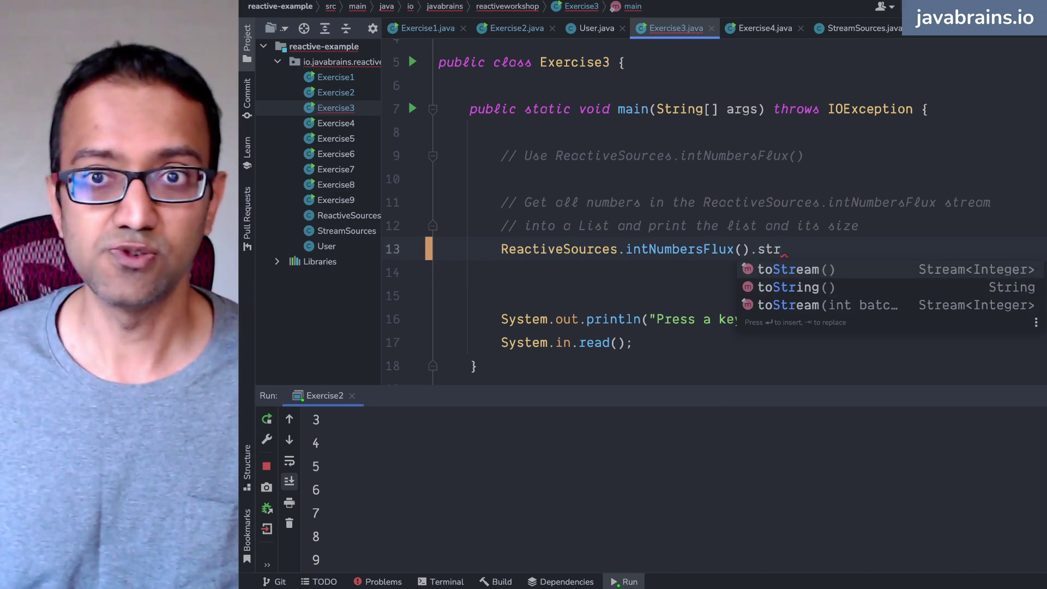
key("Return")
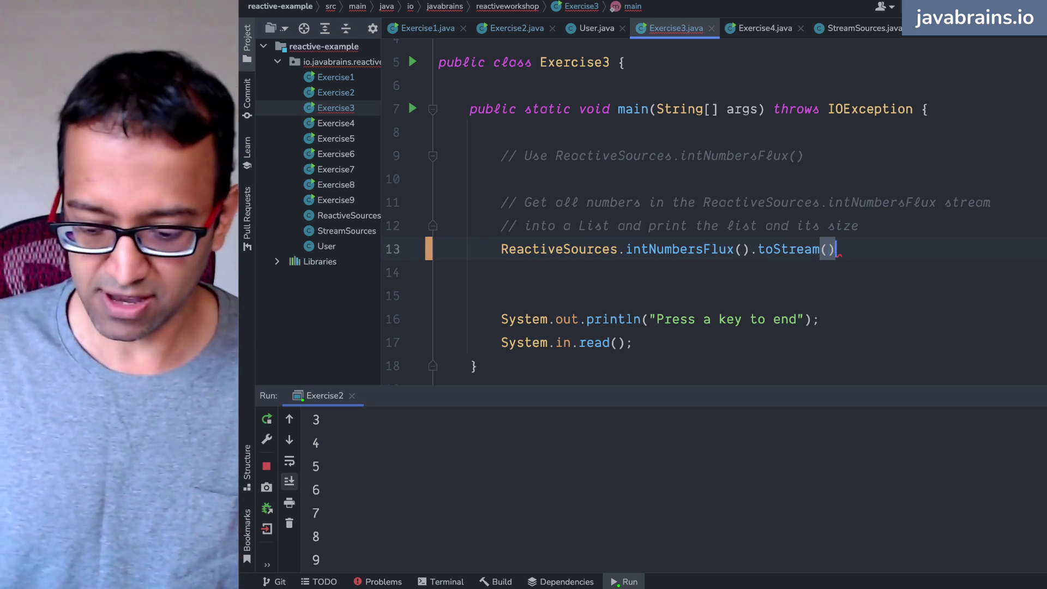
type(".toLi")
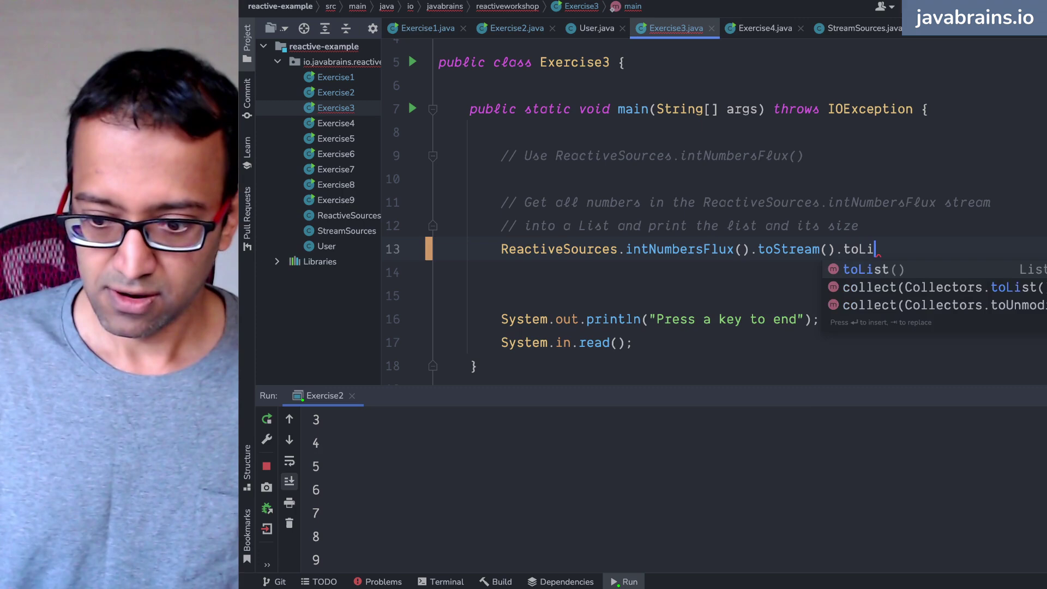
Append .toList() and introduce the result as List<Integer> numbers, then close the Run panel
key("Return")
type(";")
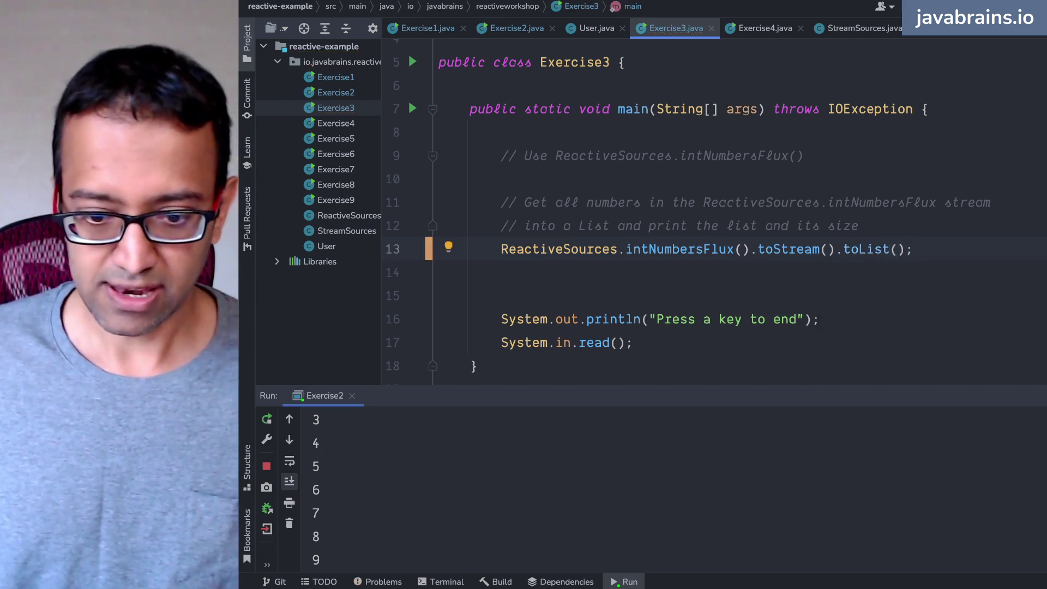
key("alt+Return")
key("Return")
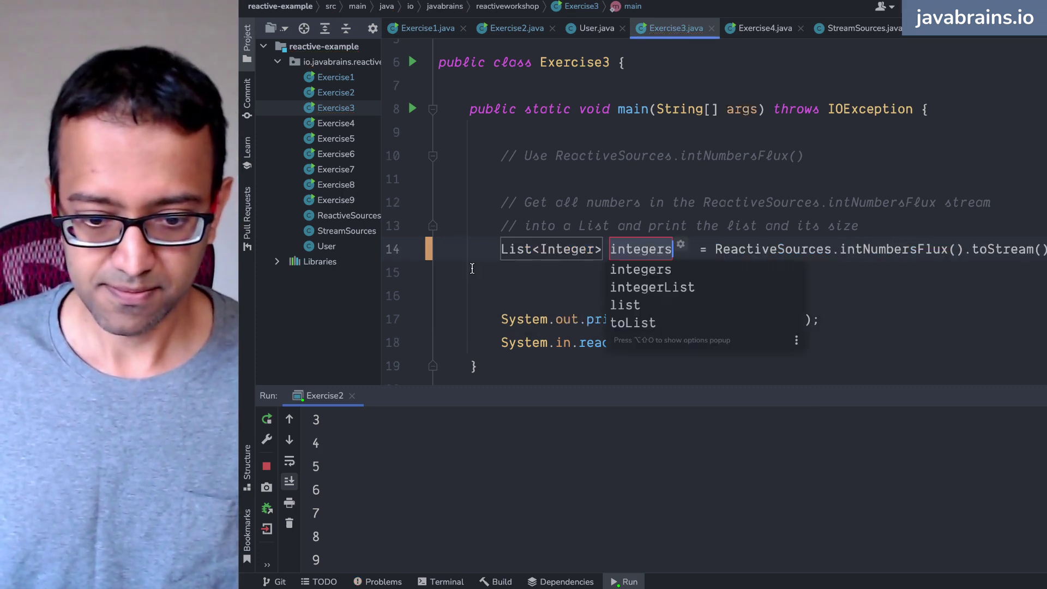
type("nu")
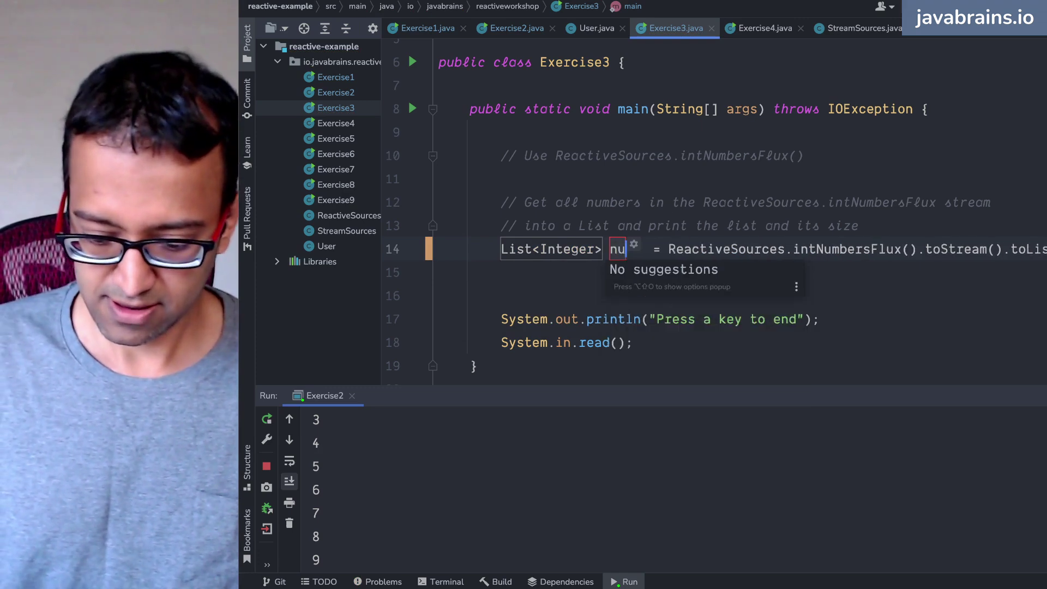
type("mbers")
key("Return")
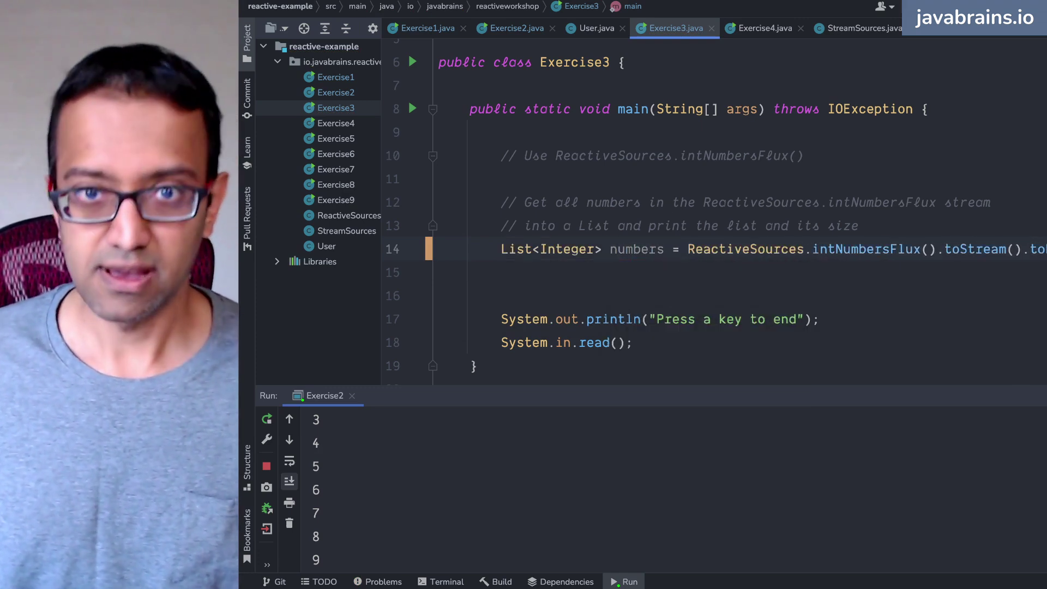
key("Return")
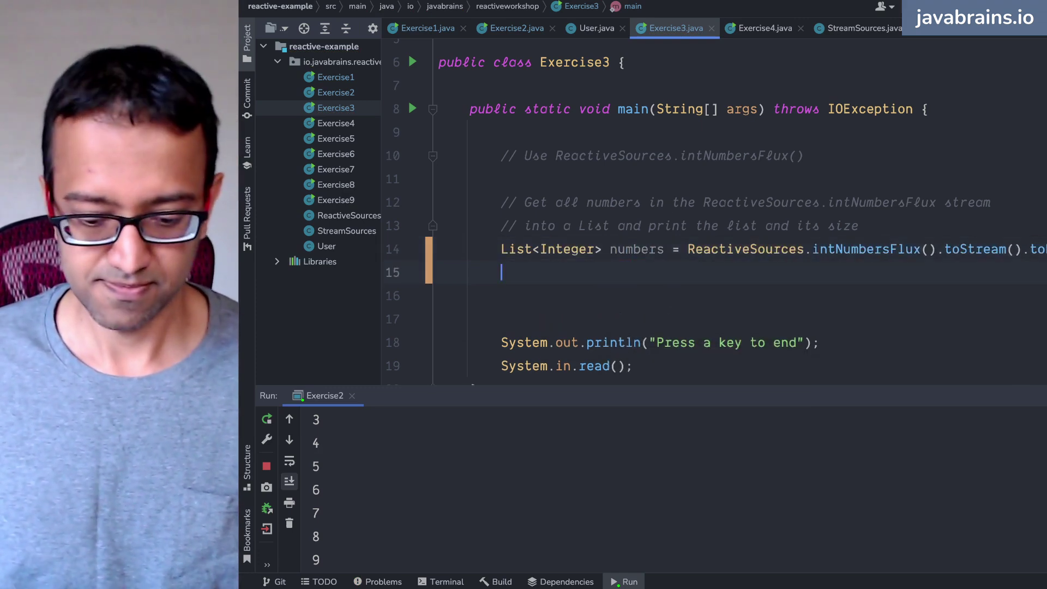
key("alt+4")
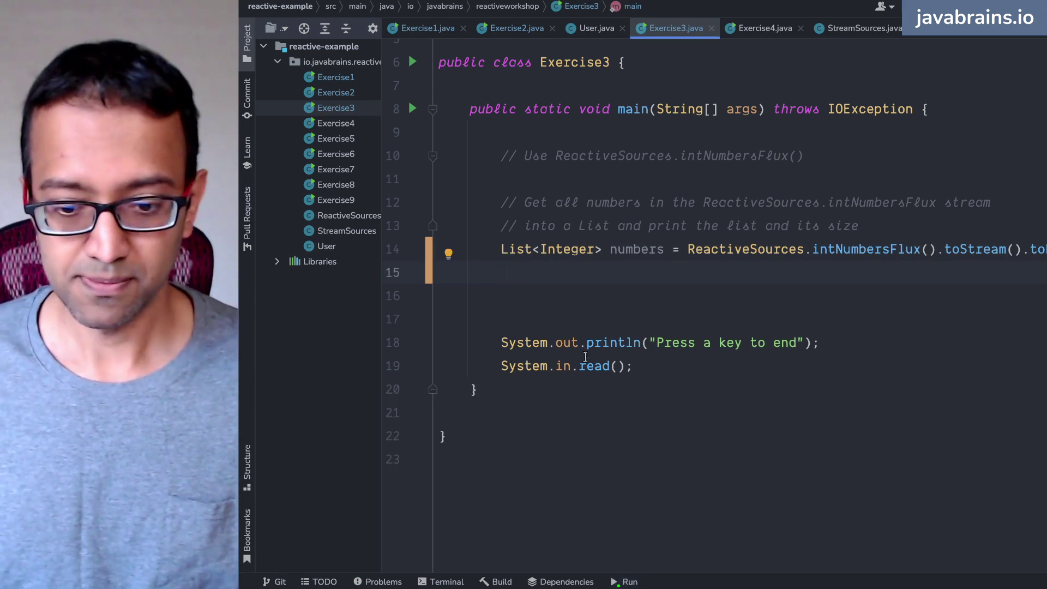
Hide the Project tool window so the whole numbers declaration fits in the editor
double_click(827, 249)
left_click(520, 182)
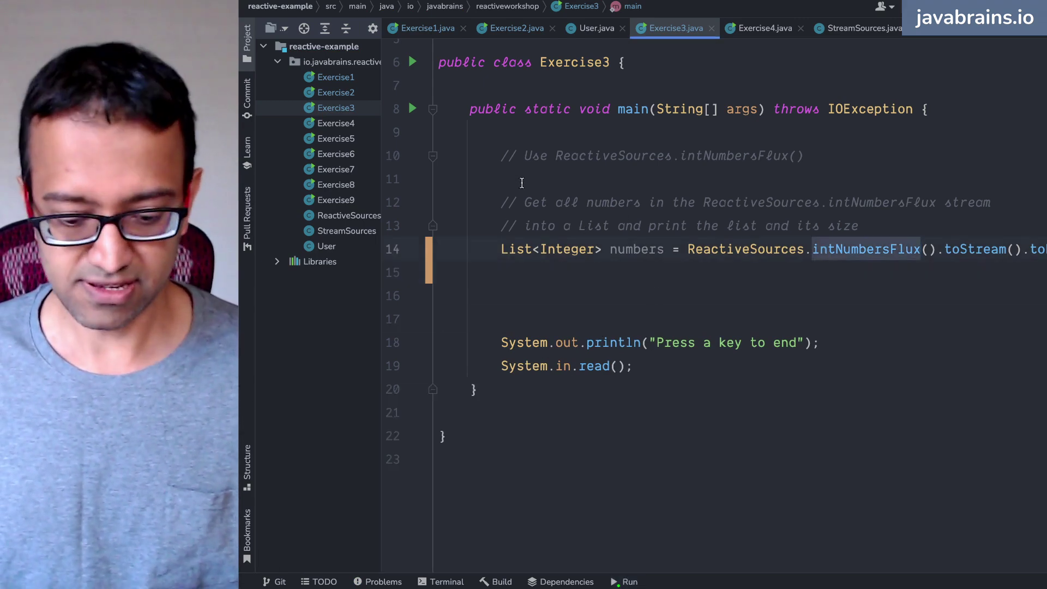
key("alt+1")
key("alt+1")
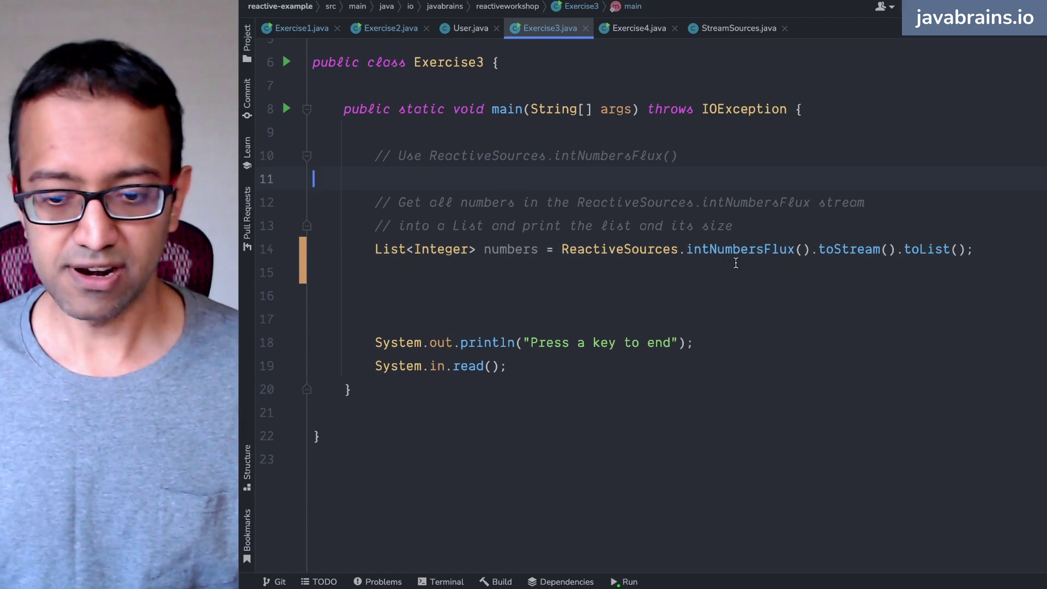
Highlight intNumbersFlux, toStream, toList and numbers in turn while explaining the declaration
double_click(740, 252)
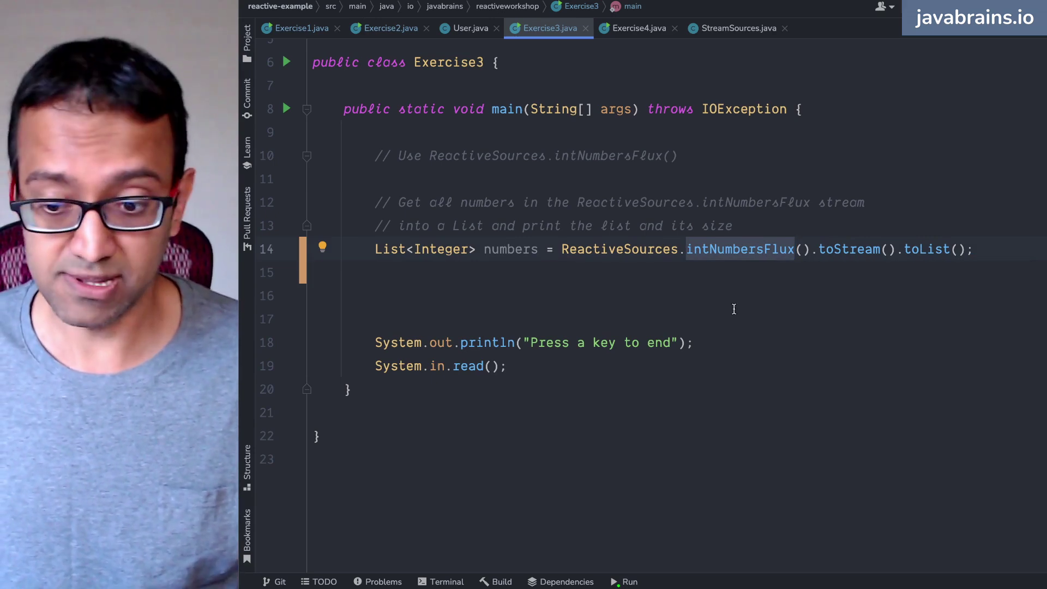
double_click(847, 250)
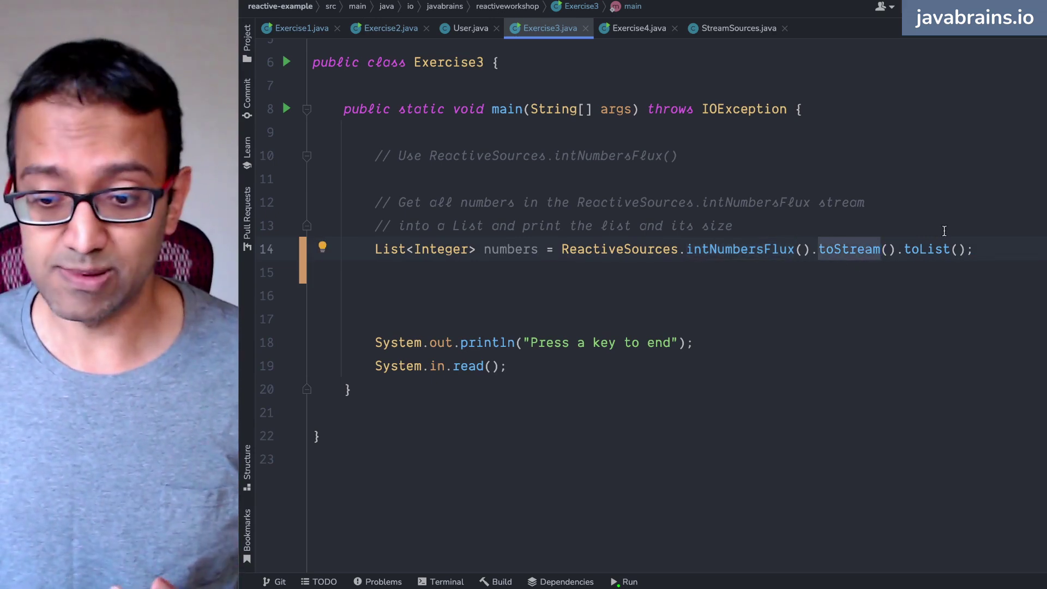
double_click(927, 249)
left_click(512, 246)
double_click(512, 249)
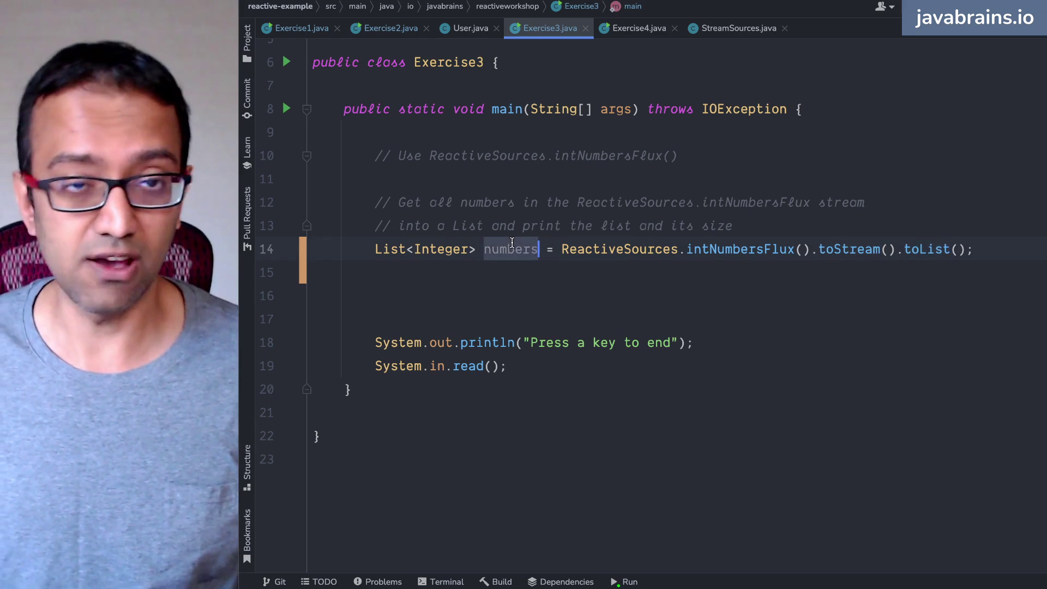
key("Down")
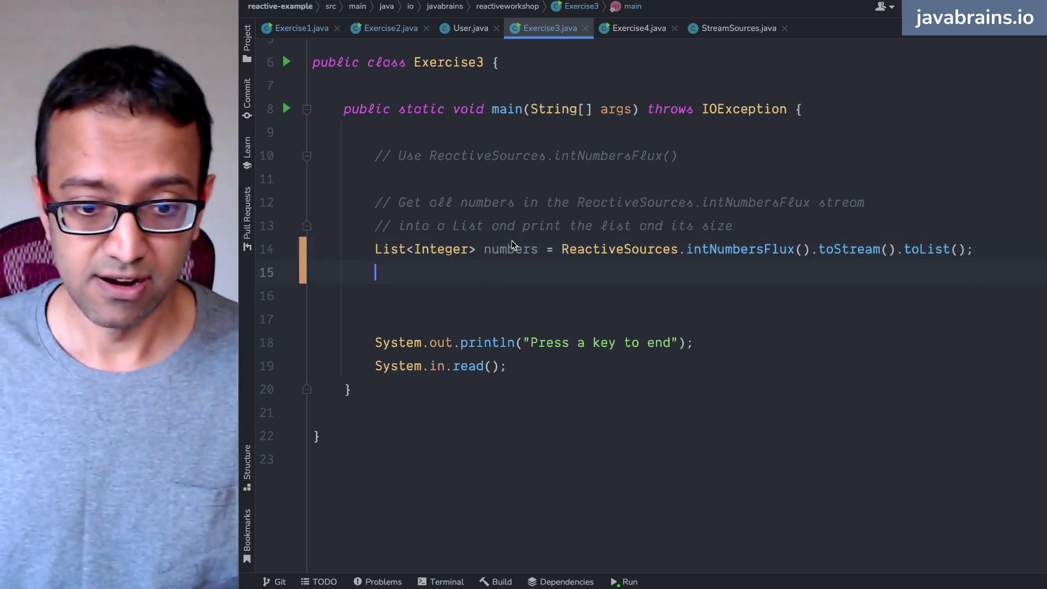
type("sou")
Add System.out.println("List is " + numbers) below the declaration
key("Return")
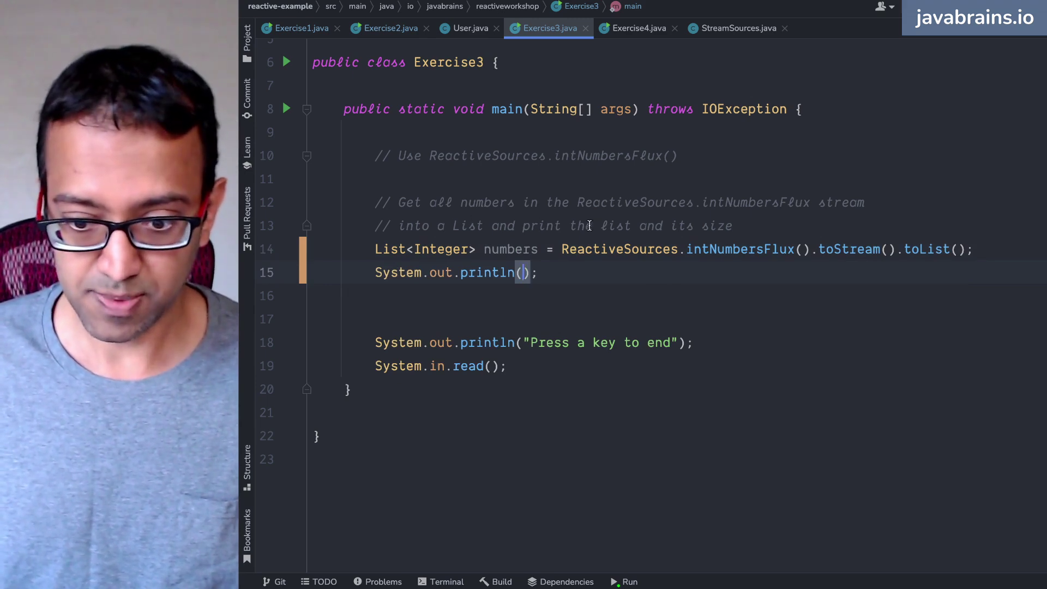
type("\"")
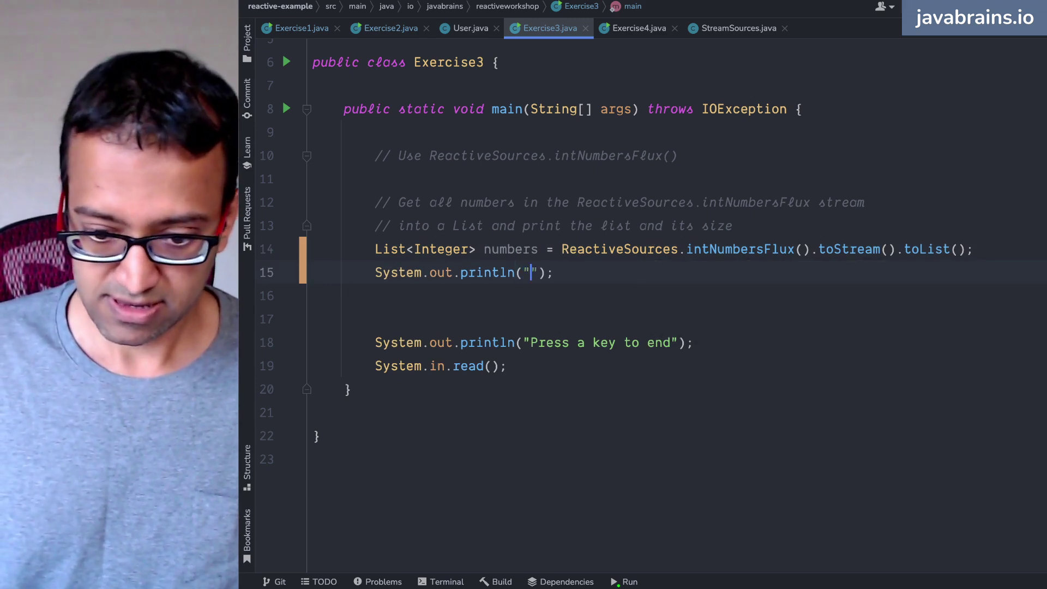
type("List is ")
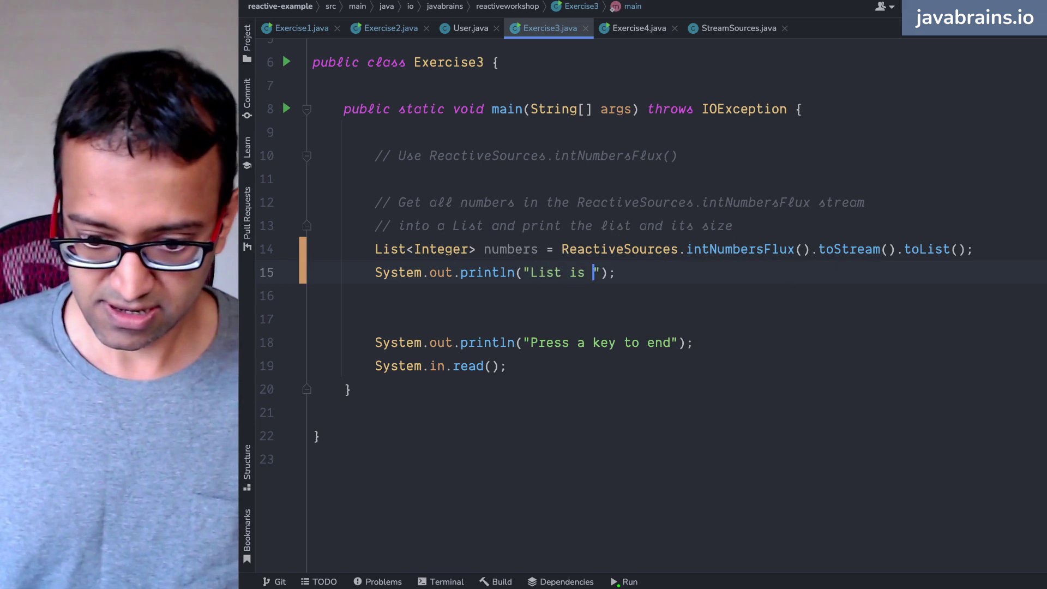
type("\" + li")
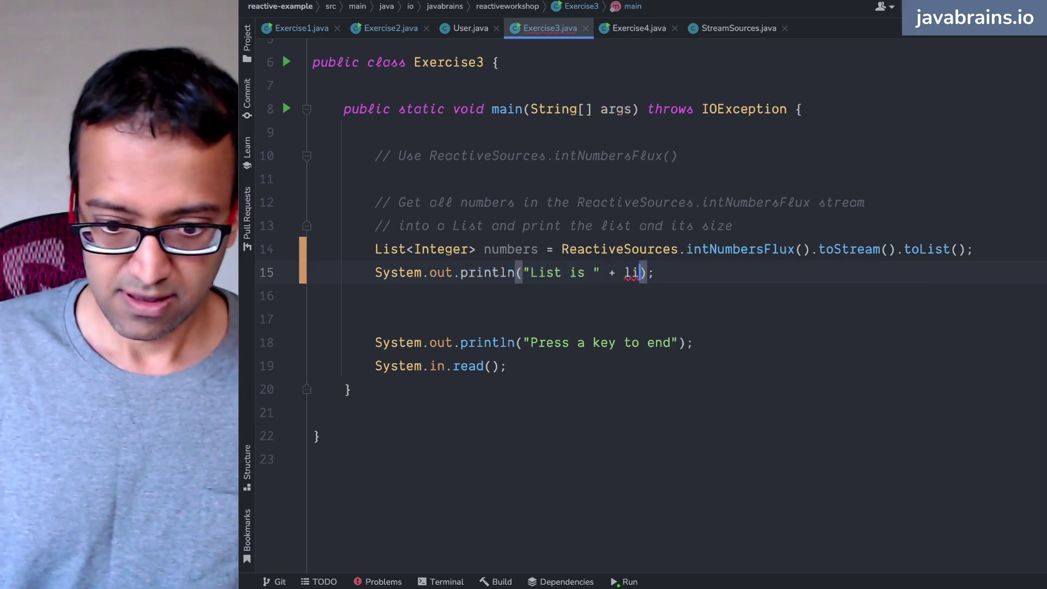
key("BackSpace")
key("BackSpace")
type("nu")
key("Return")
key("End")
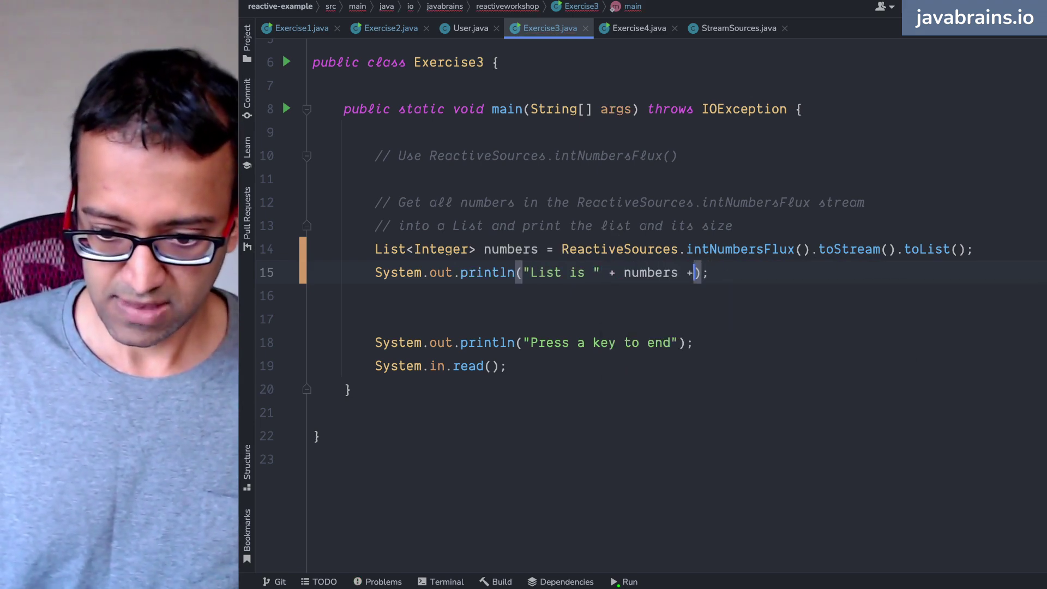
key("Return")
type("so")
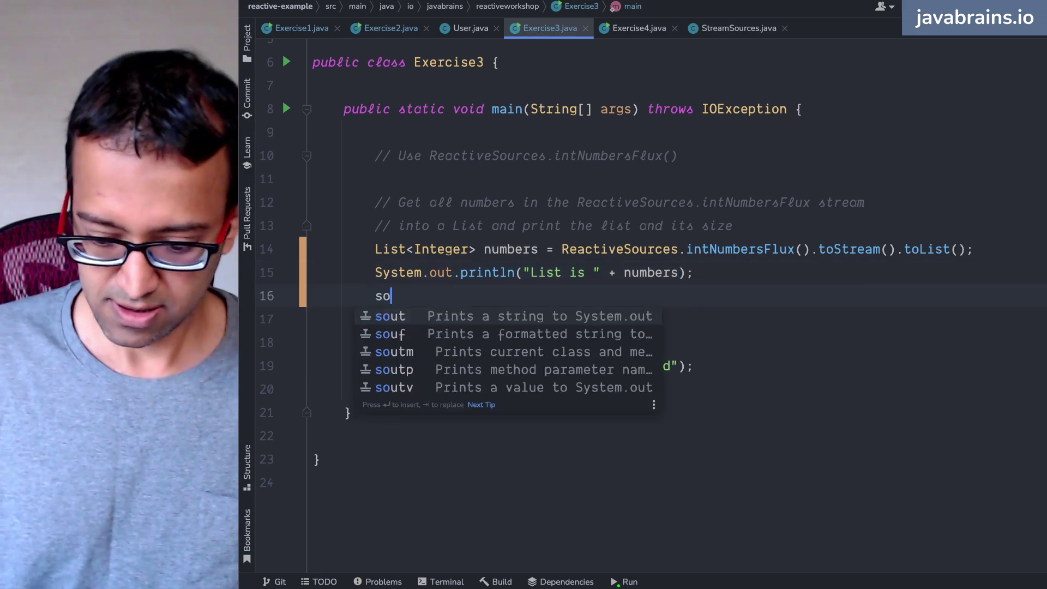
type("u")
Add a sout line printing "Size: " + numbers.size() and run Exercise3
key("Return")
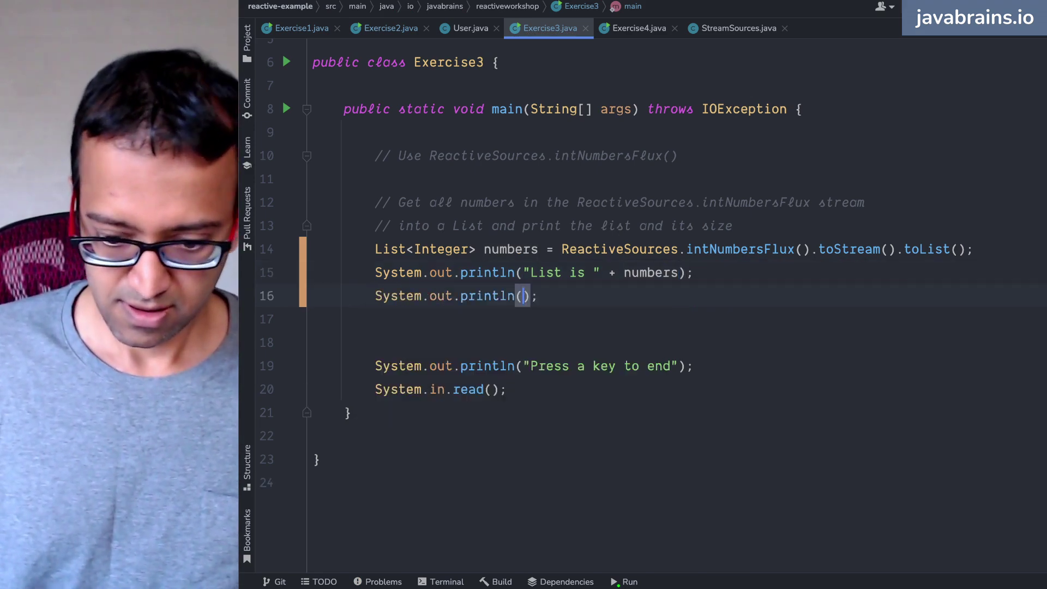
type("\"Size: ")
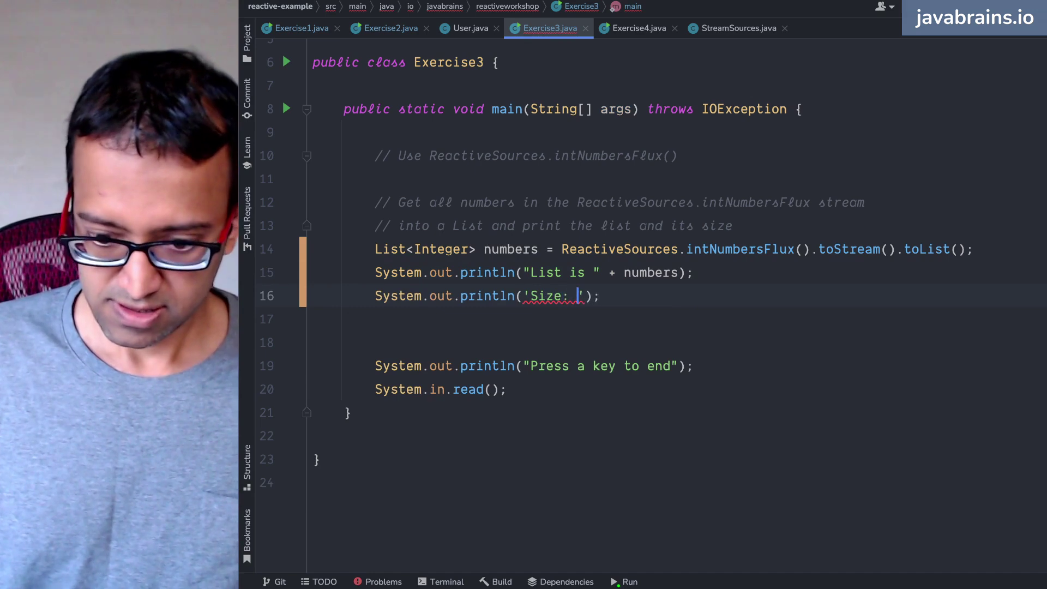
type("\" + numbers.size()")
key("Down")
key("ctrl+shift+r")
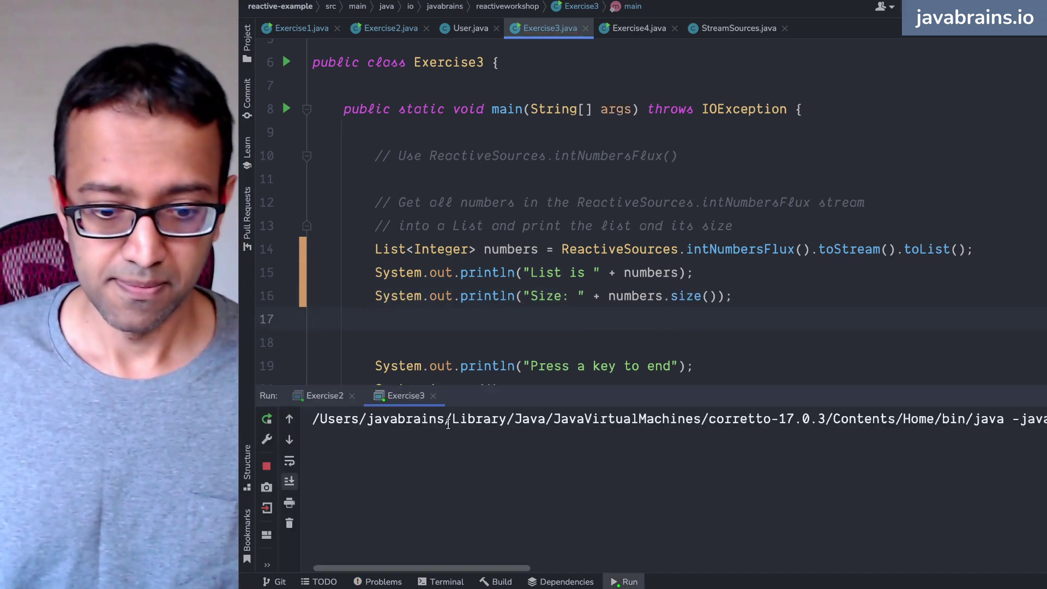
Review the list and size output, inspecting toStream and intNumbersFlux's return type via hover docs
left_click(525, 356)
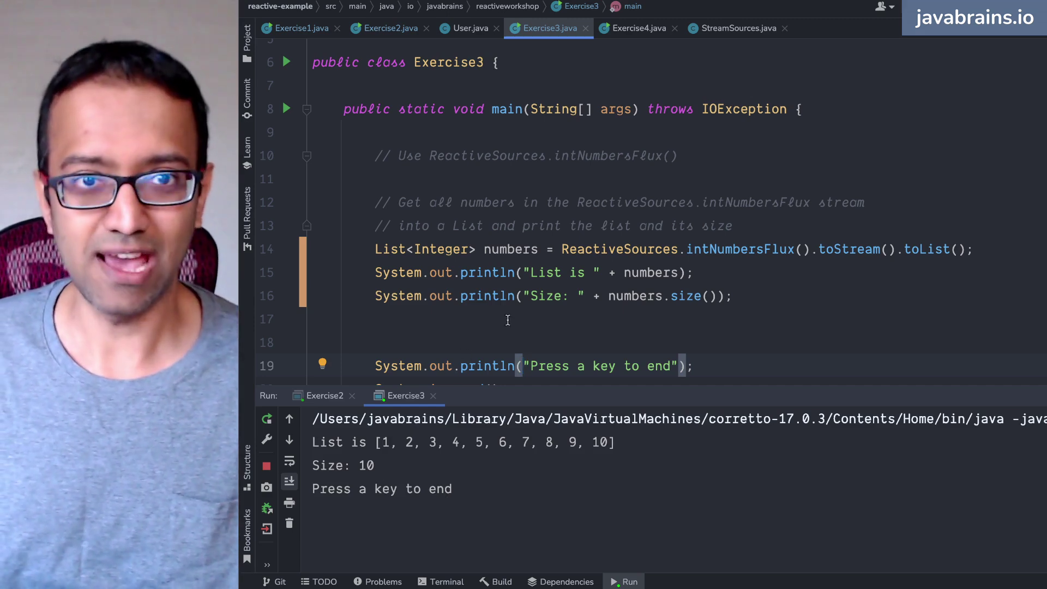
left_click(554, 296)
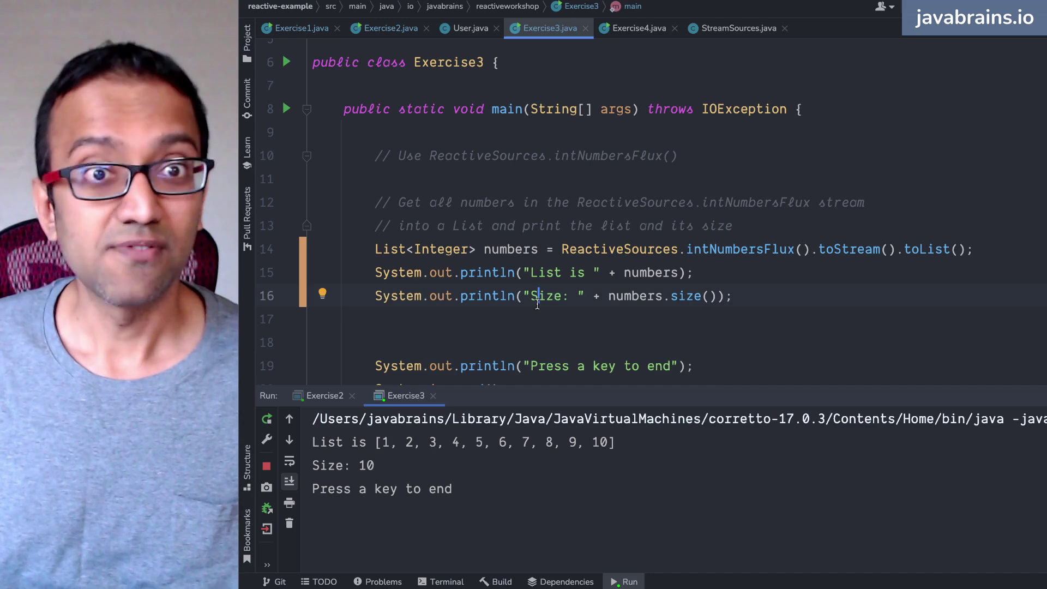
left_click(563, 275)
double_click(834, 248)
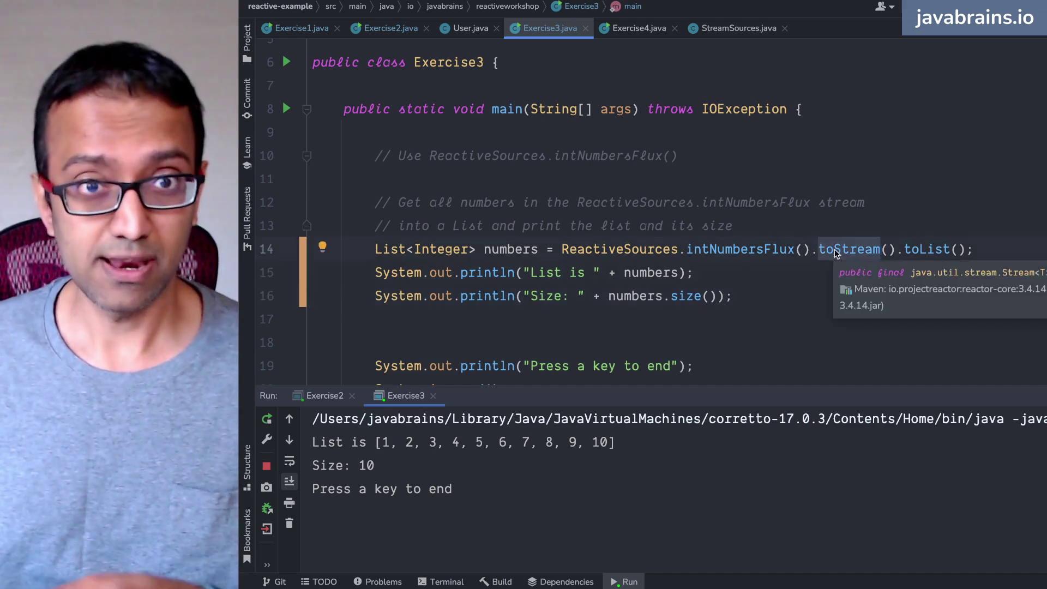
mouse_move(850, 249)
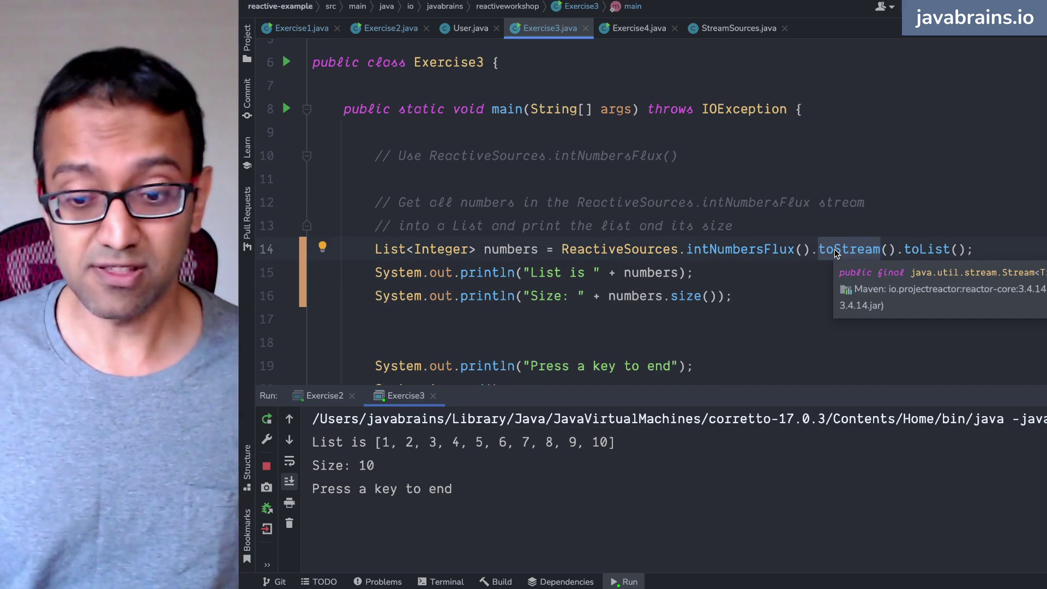
double_click(761, 252)
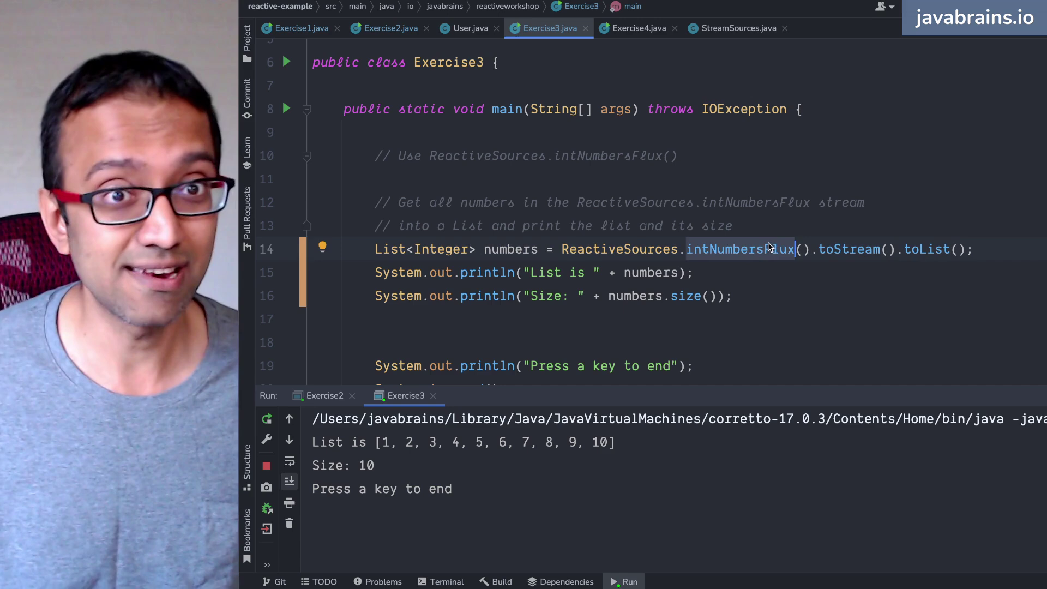
mouse_move(740, 250)
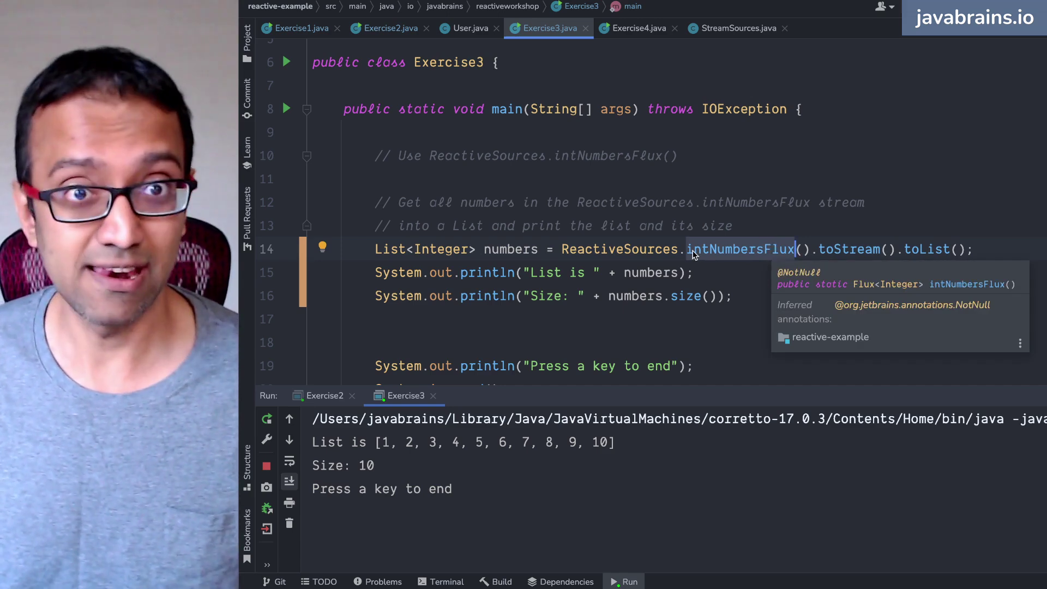
left_click(708, 270)
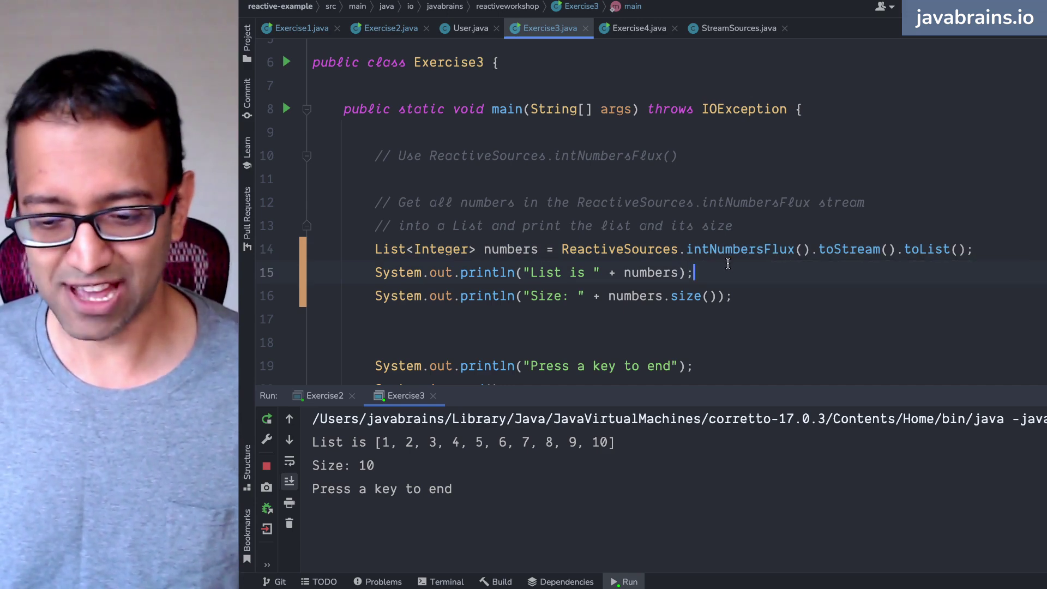
View toStream's documentation, highlight uses of numbers and select the collecting statement on line 14
left_click(880, 249)
mouse_move(850, 249)
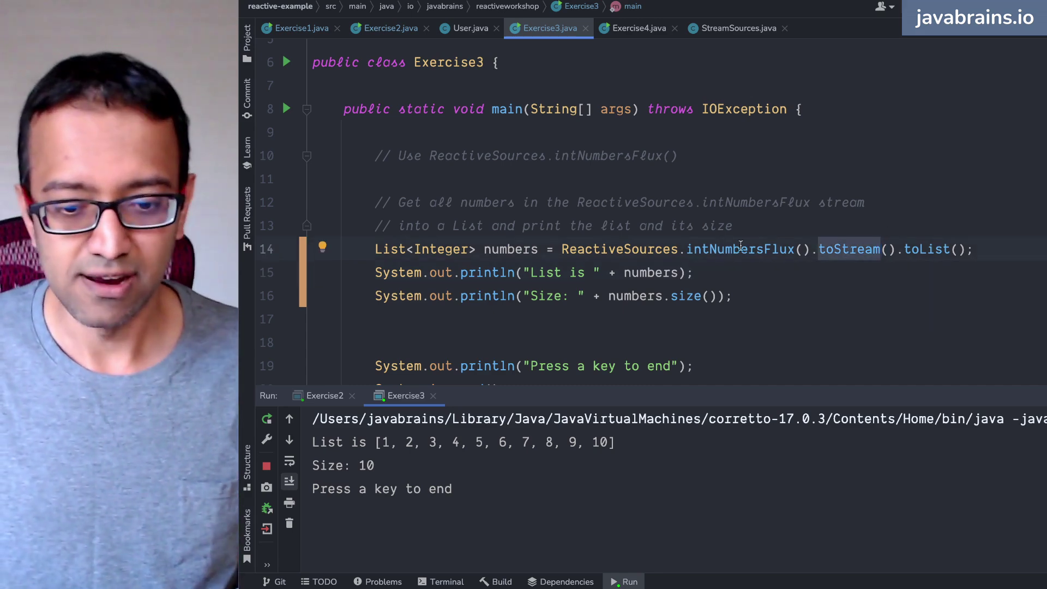
double_click(518, 248)
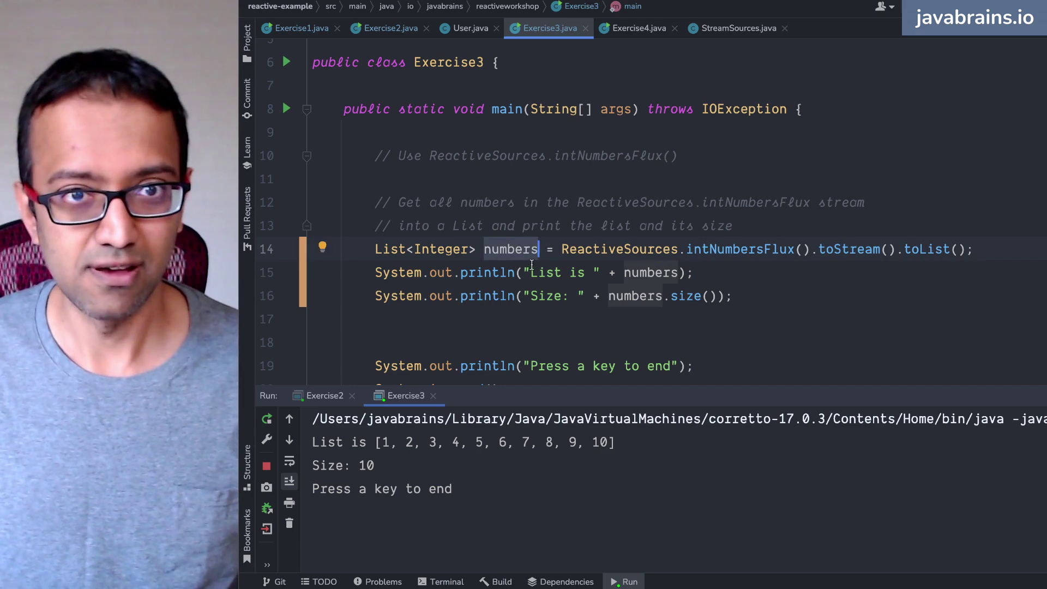
left_click(556, 249)
key("alt+Up")
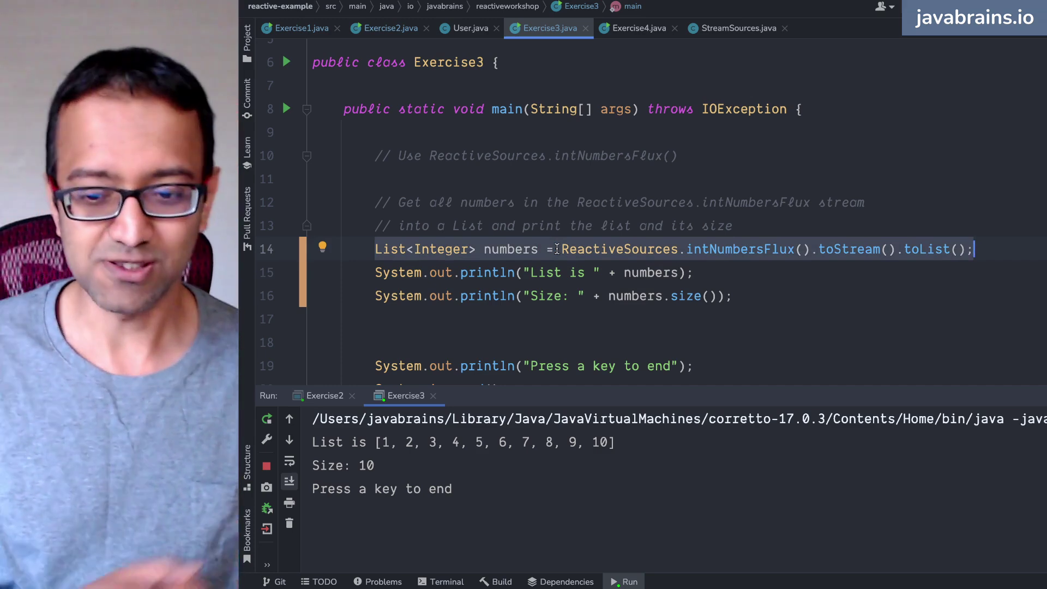
Delete the println("Press a key to end") and System.in.read() lines from the end of main
key("Down")
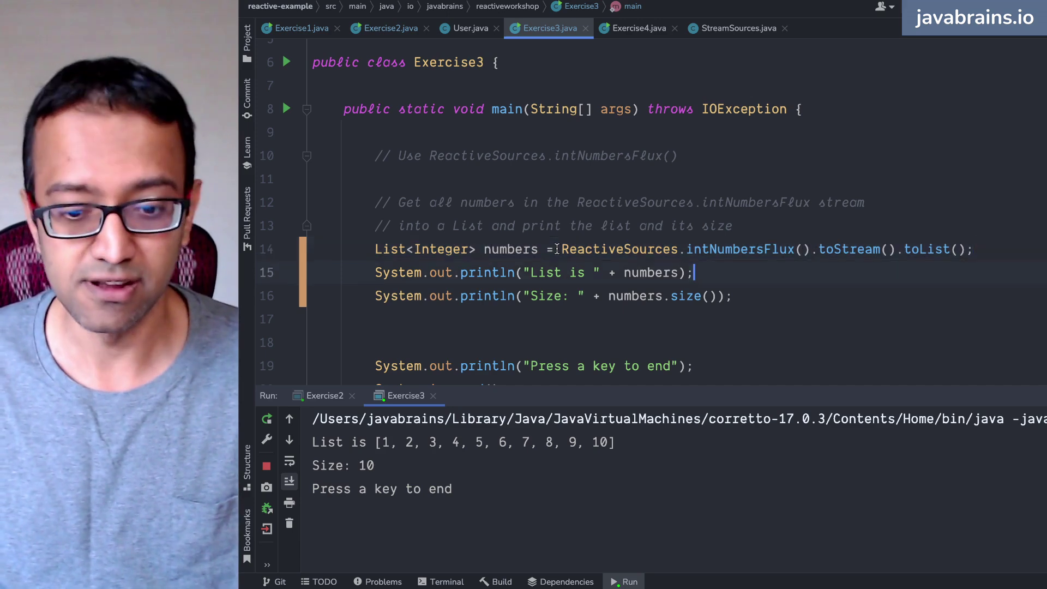
key("Home")
key("shift+End")
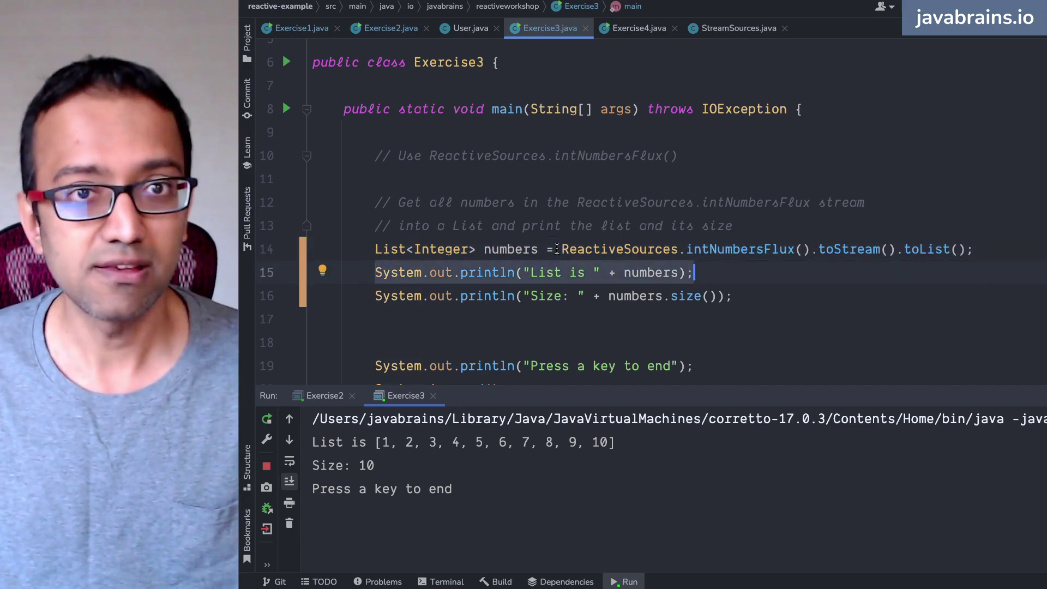
key("Down")
key("Down")
key("Down")
key("Down")
key("Down")
key("Home")
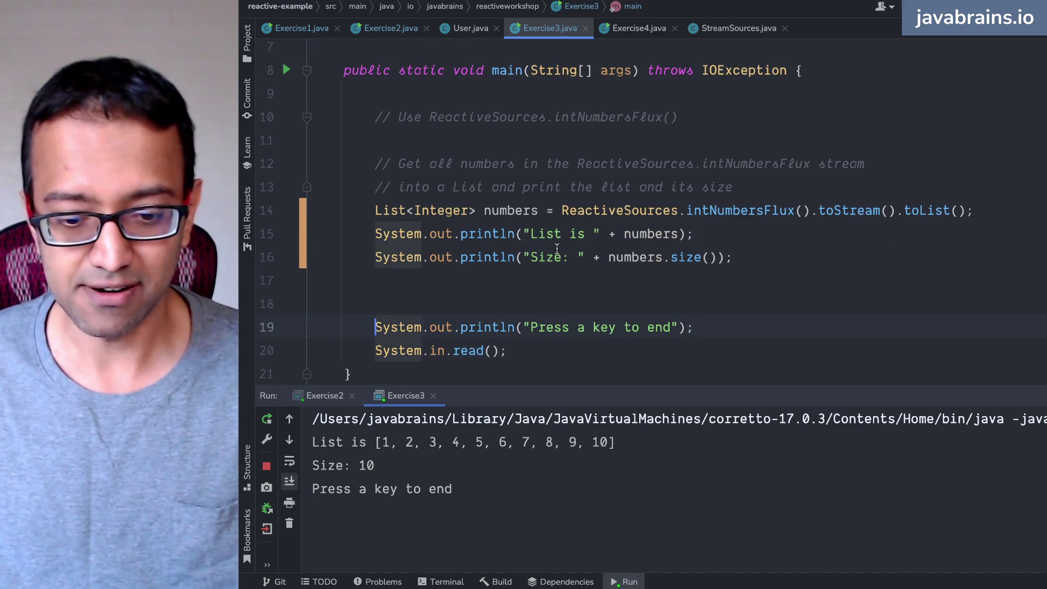
key("shift+Down")
key("shift+Down")
key("shift+Up")
key("shift+End")
key("BackSpace")
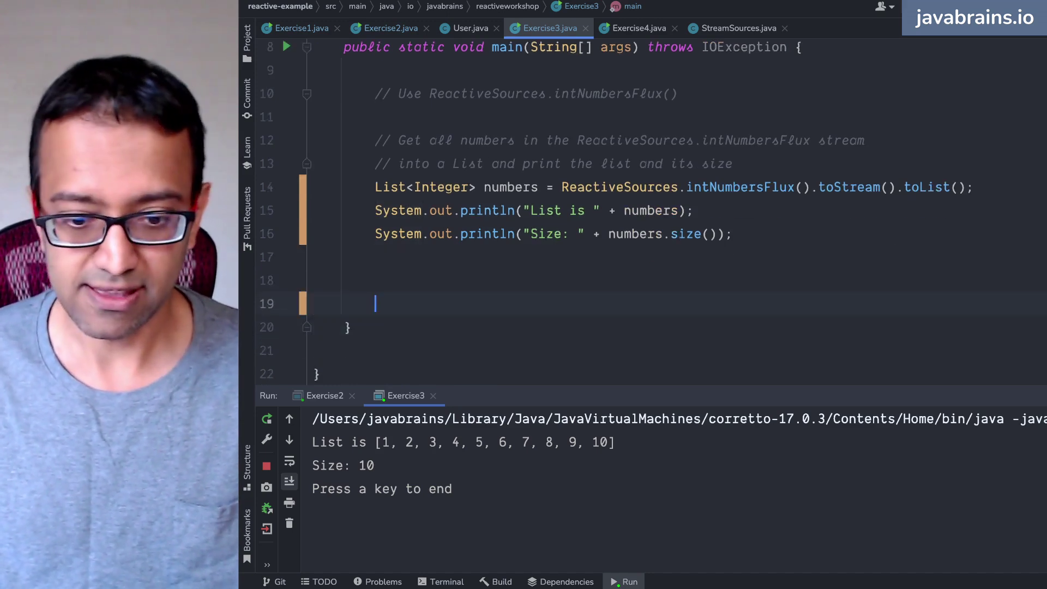
Select the list print statement and highlight the numbers variable and its uses while explaining
key("Up")
key("shift+End")
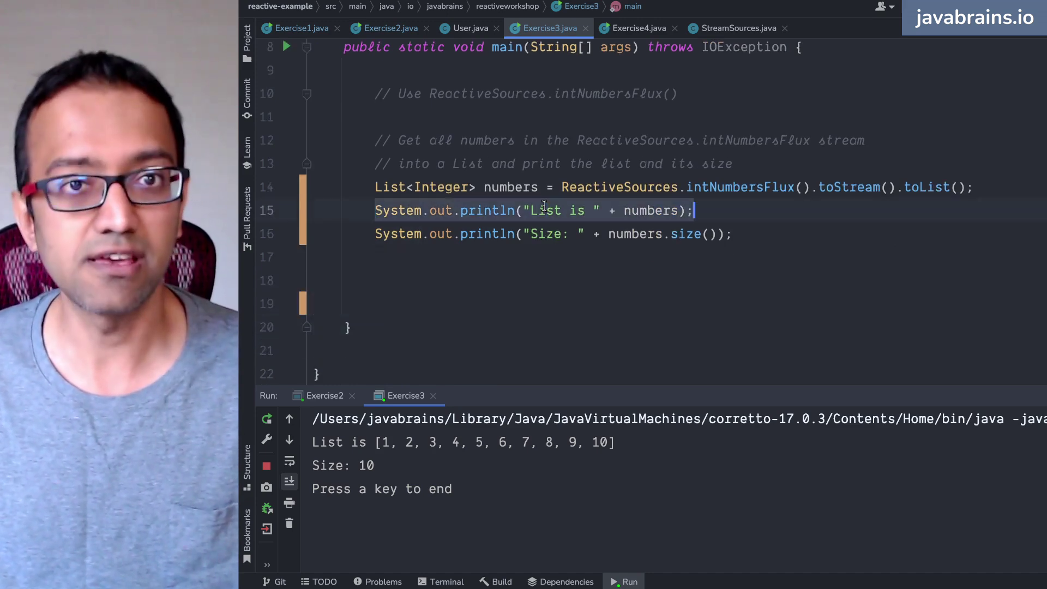
left_click(498, 186)
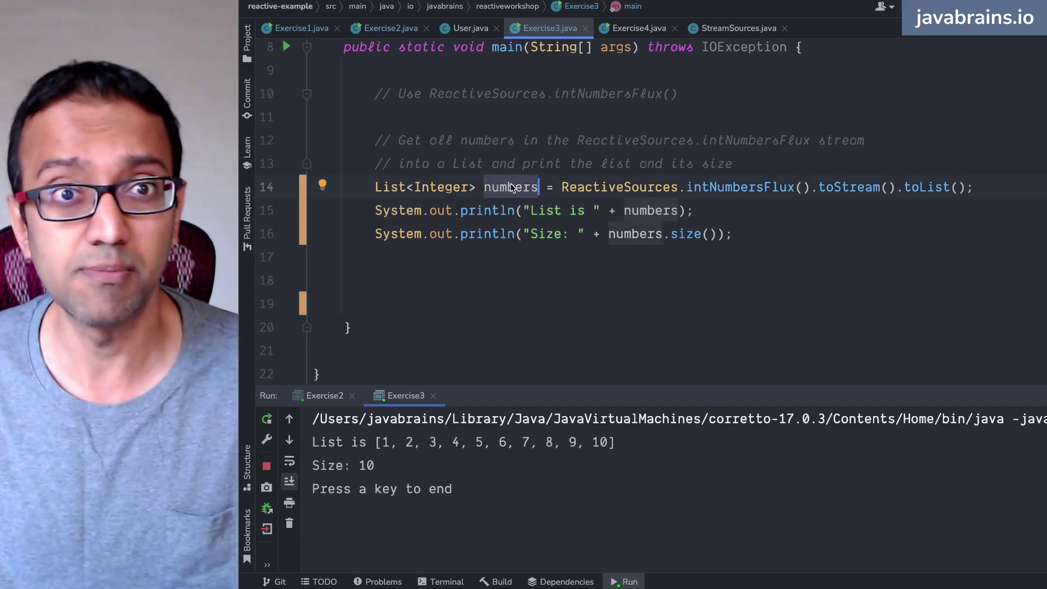
left_click(373, 210)
key("shift+End")
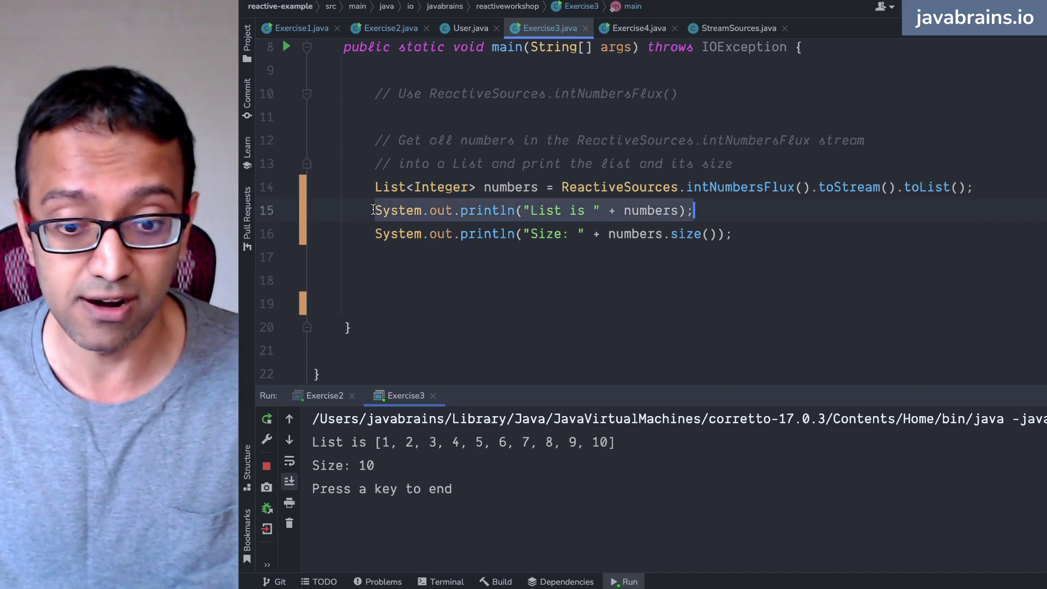
double_click(511, 188)
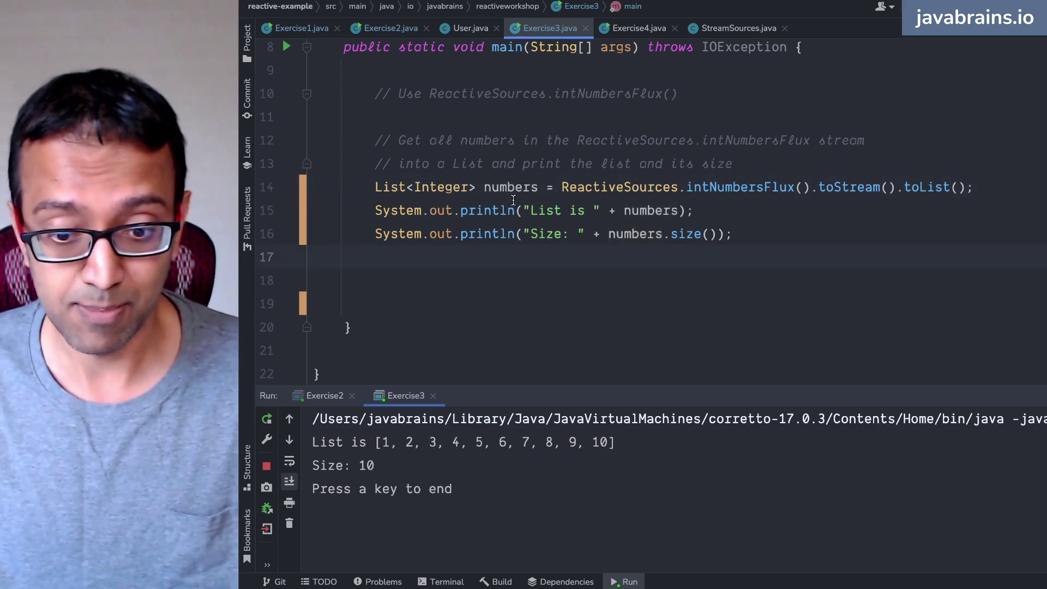
left_click(509, 187)
double_click(509, 188)
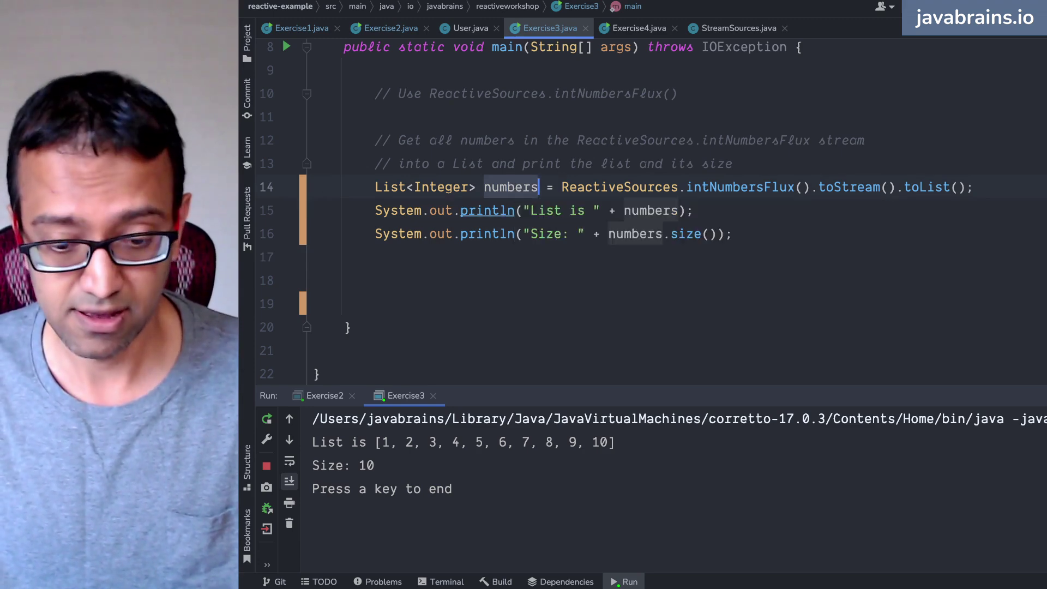
Rerun Exercise3.main() from the gutter, choosing Stop and Rerun for the old waiting process
left_click(287, 47)
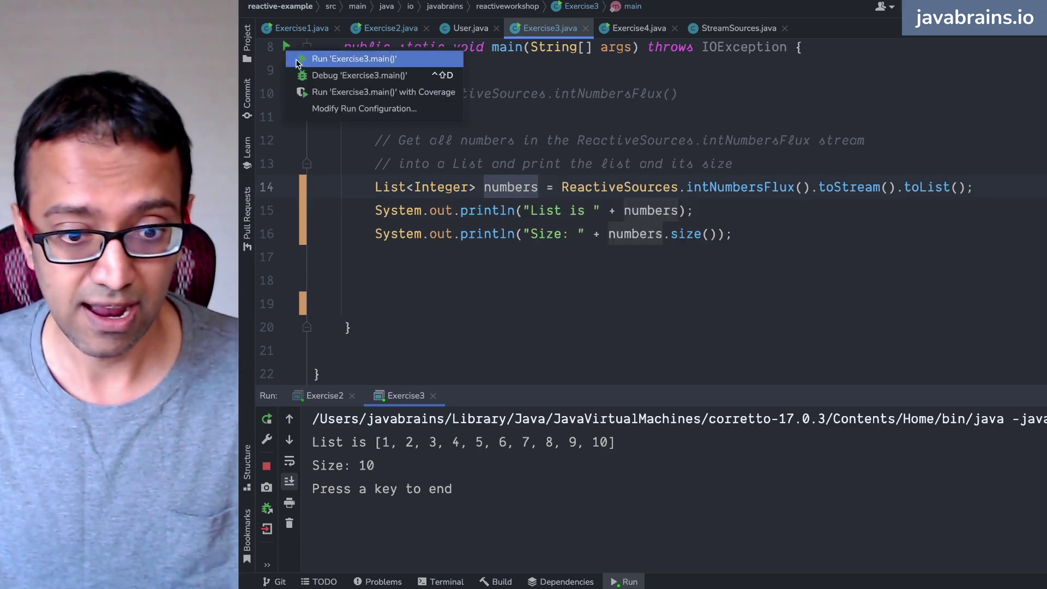
left_click(828, 243)
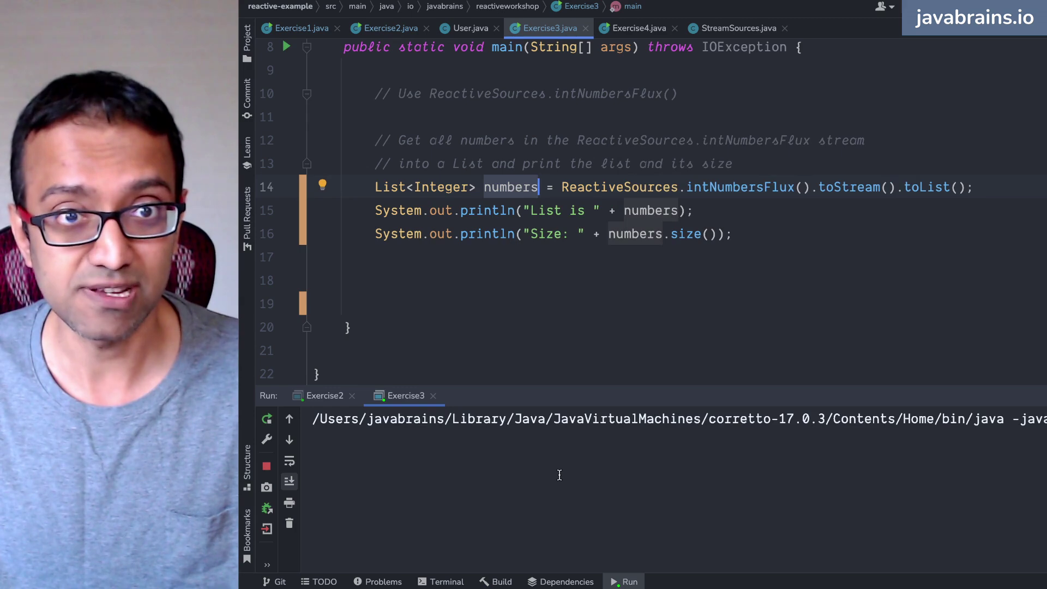
left_click(769, 189)
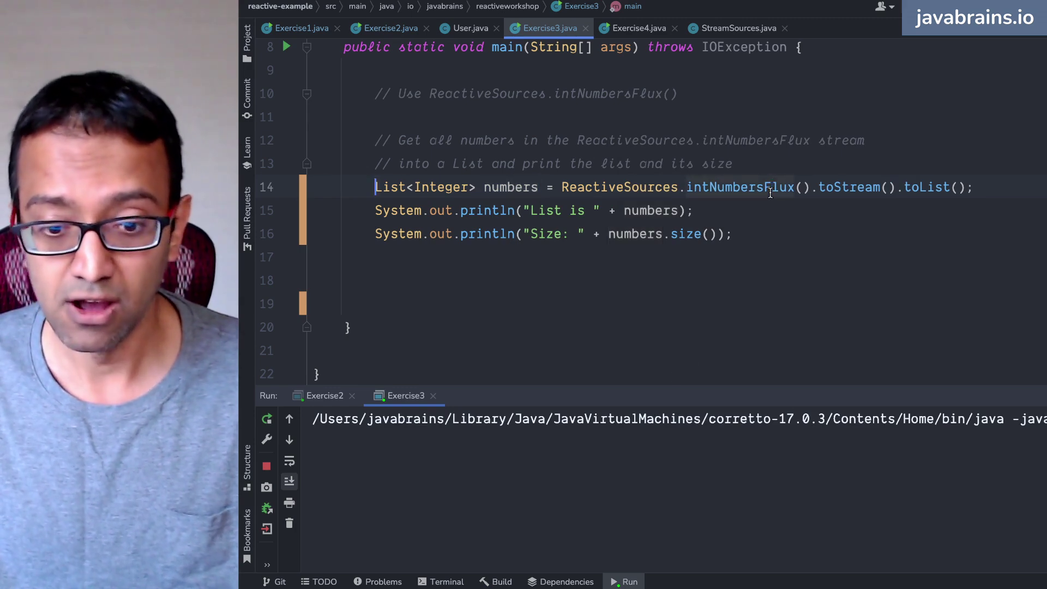
key("End")
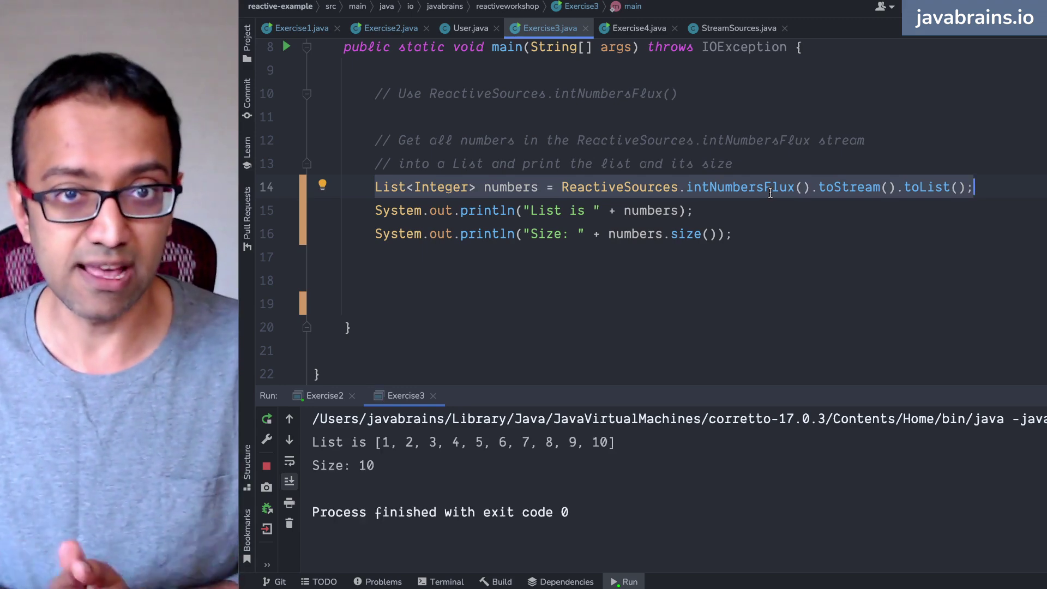
Review the printed list and Size: 10 output finishing with exit code 0, then return to the code
left_click(570, 442)
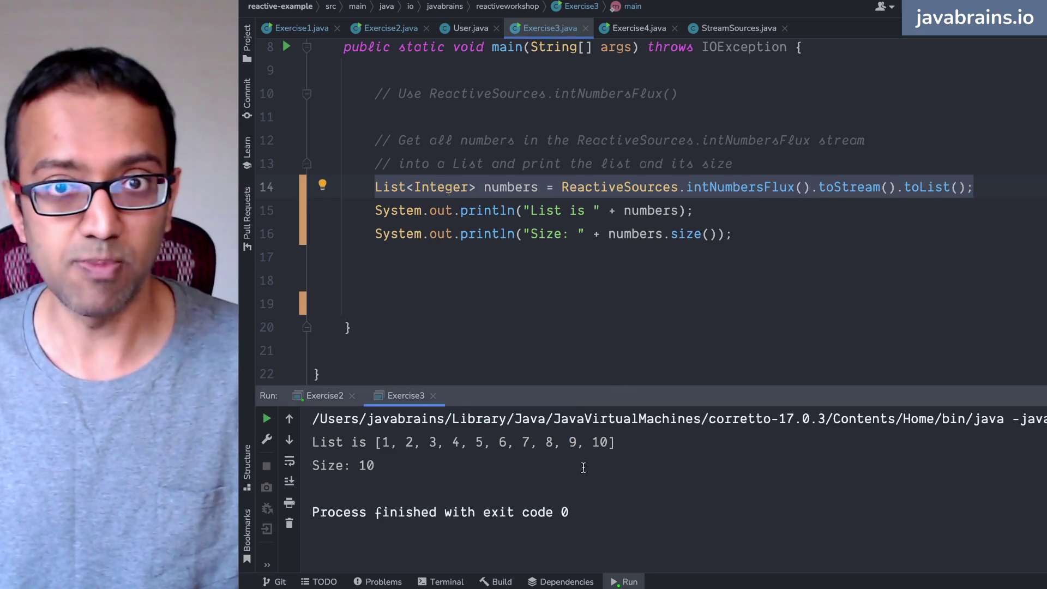
left_click(646, 277)
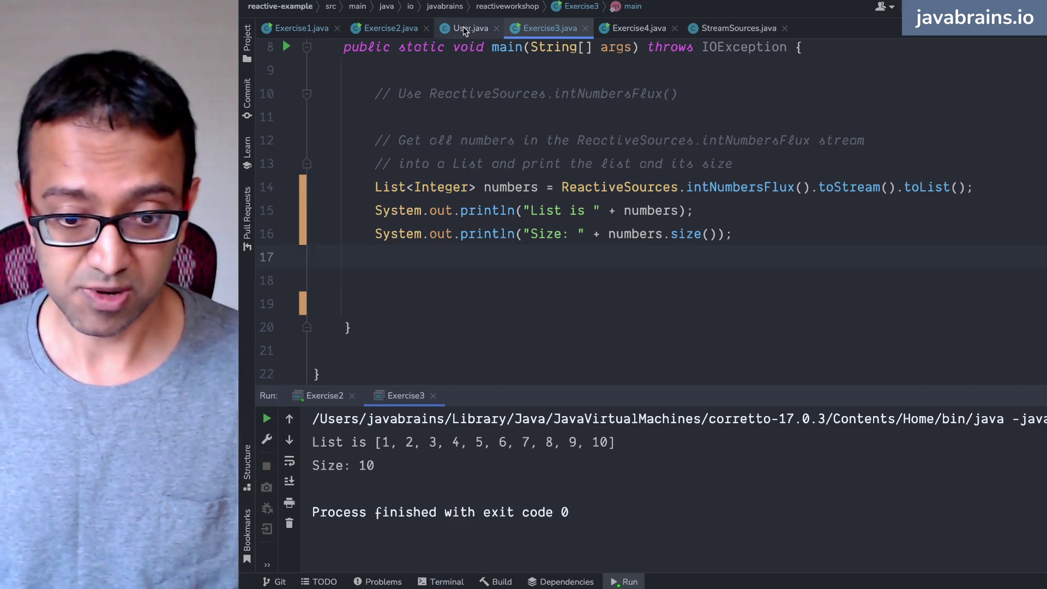
left_click(529, 162)
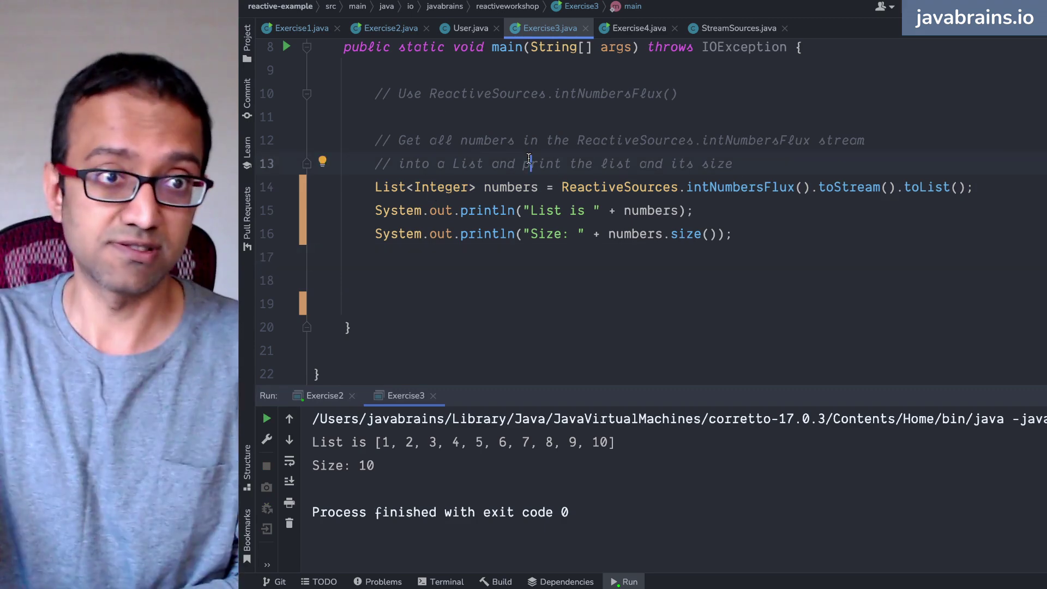